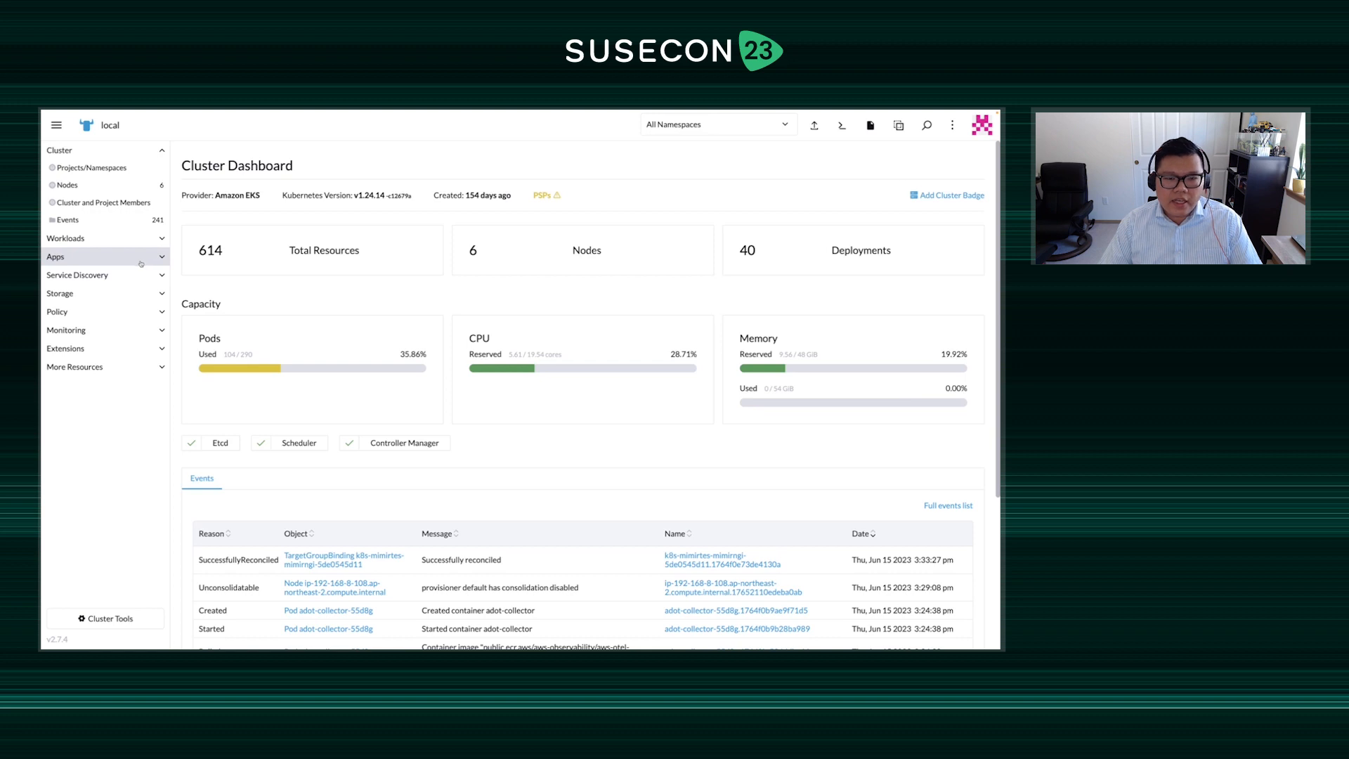
- Start installing the featured Kubecost chart and enable customizing Helm options before install, keeping the default namespace
left_click(138, 260)
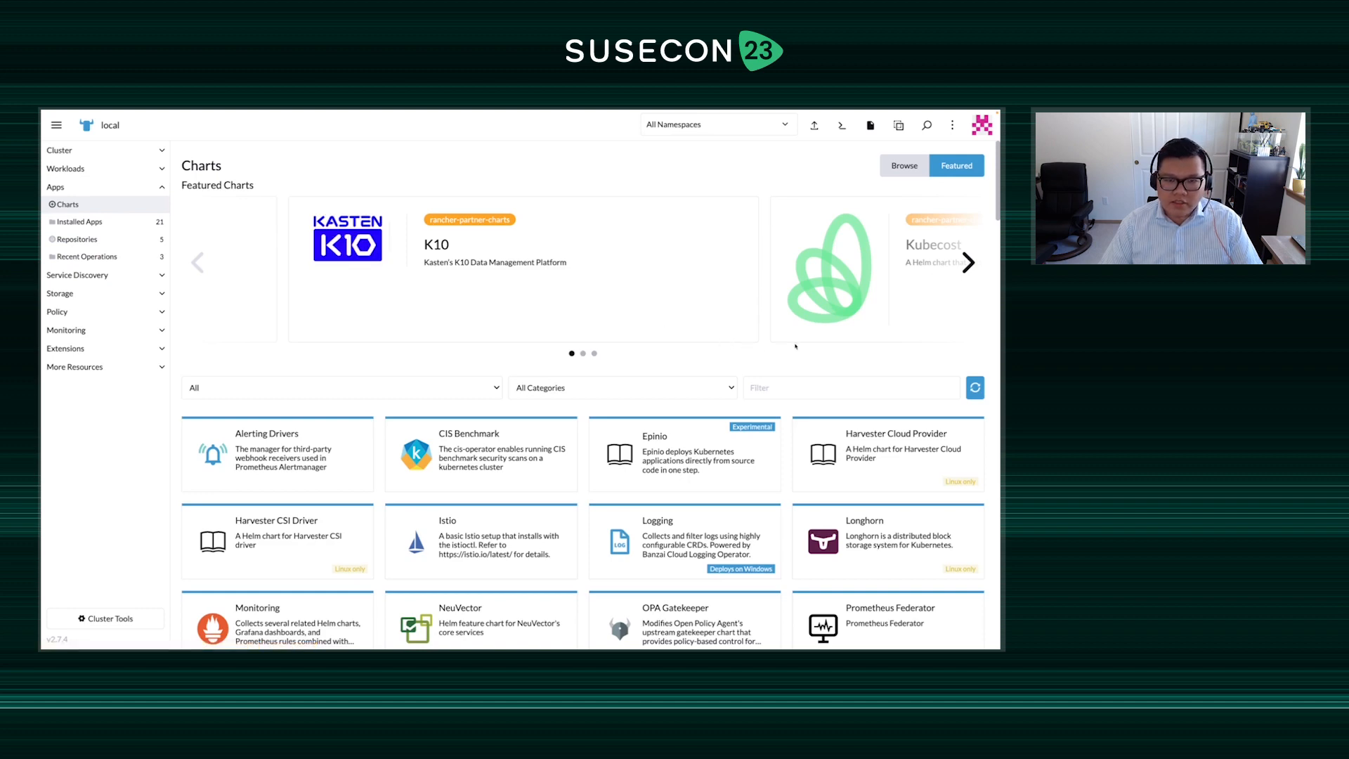
left_click(968, 260)
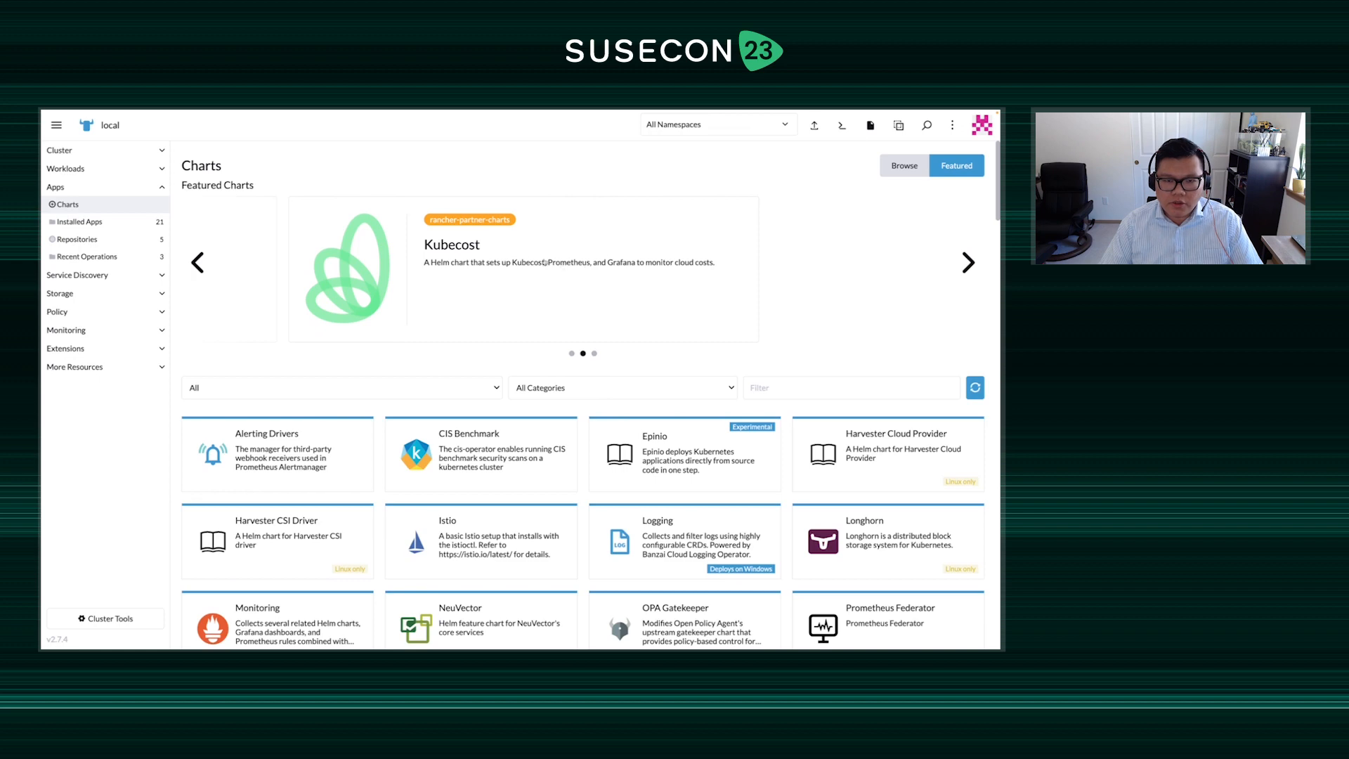
left_click(493, 267)
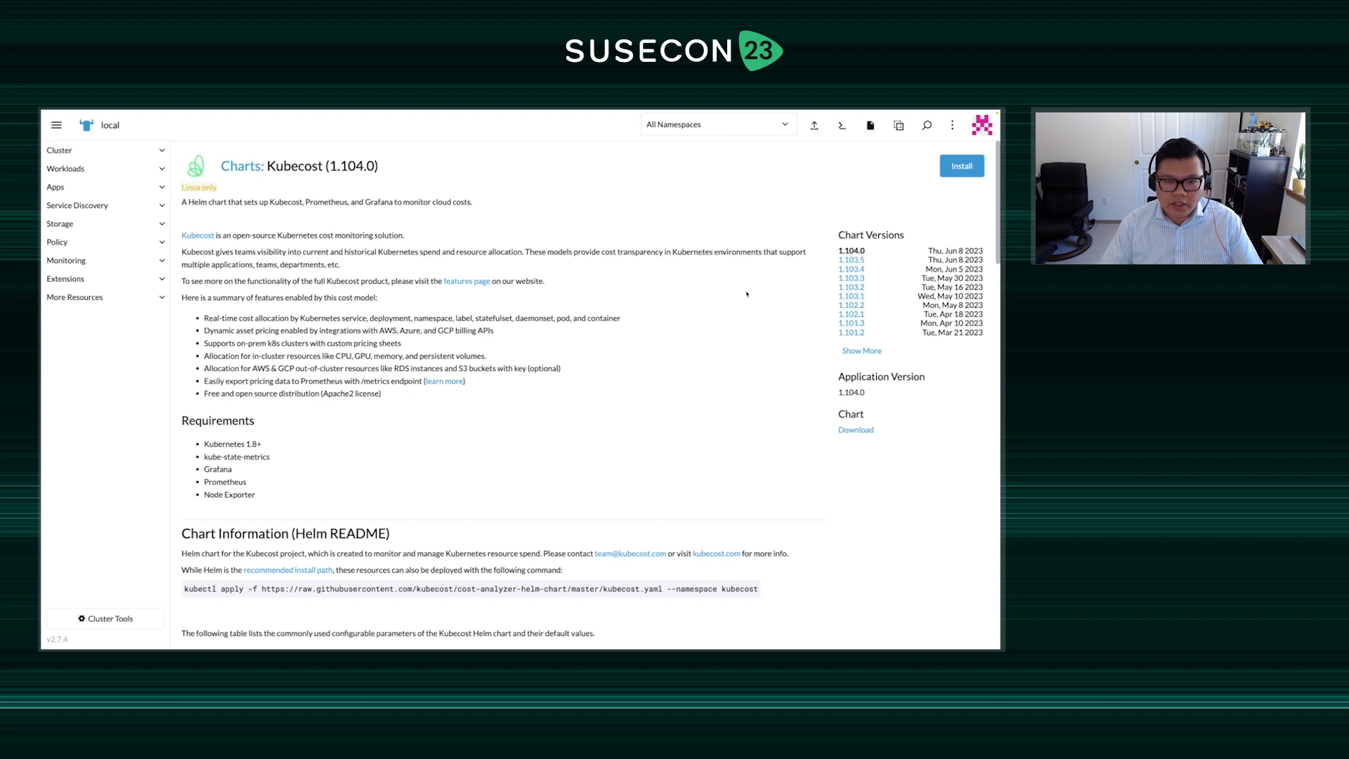
left_click(962, 166)
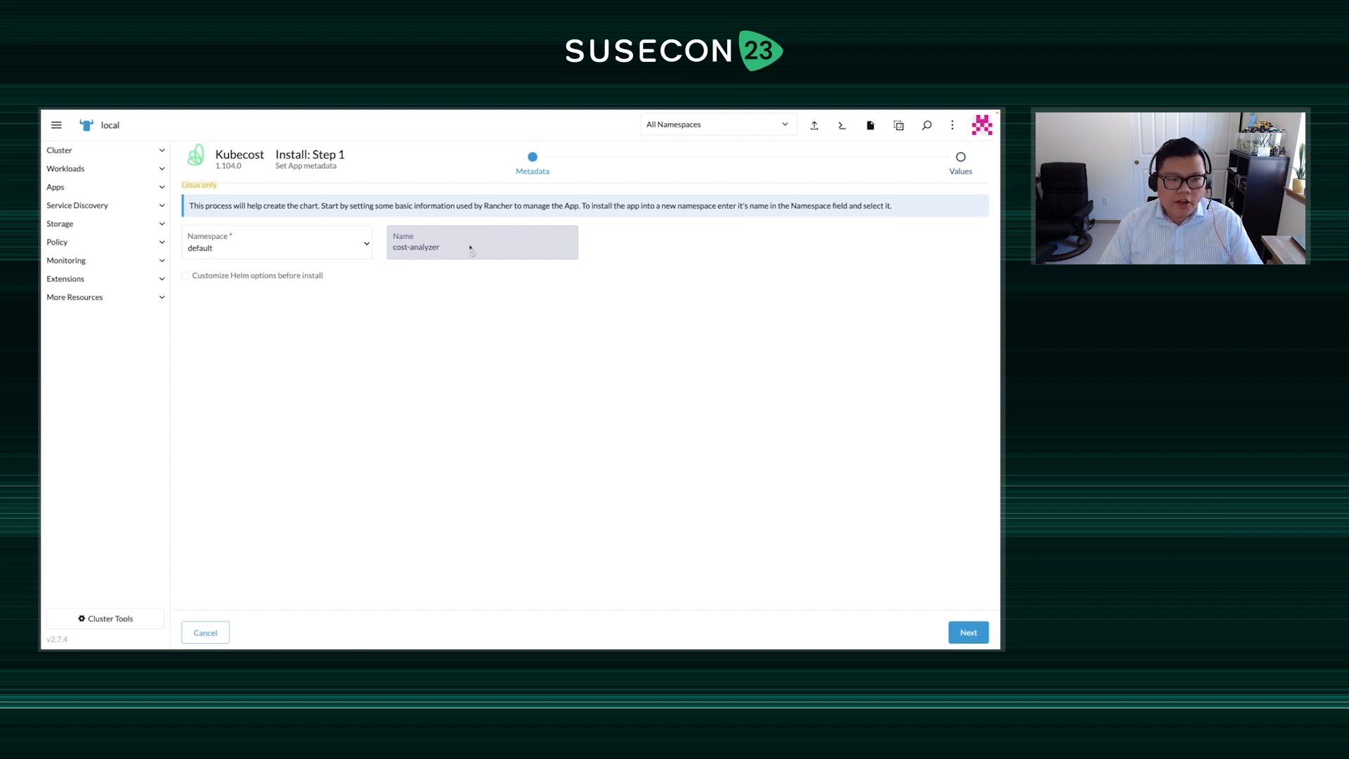
left_click(186, 277)
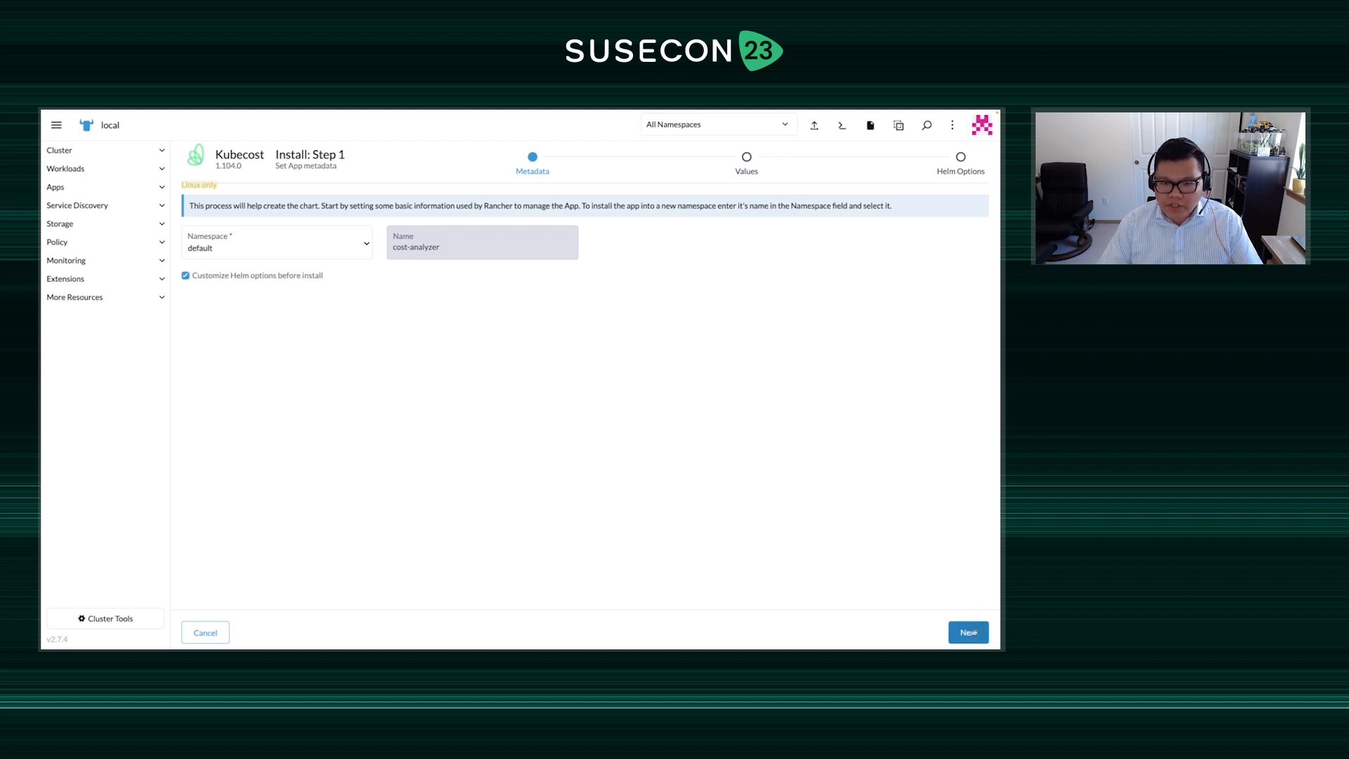
left_click(974, 633)
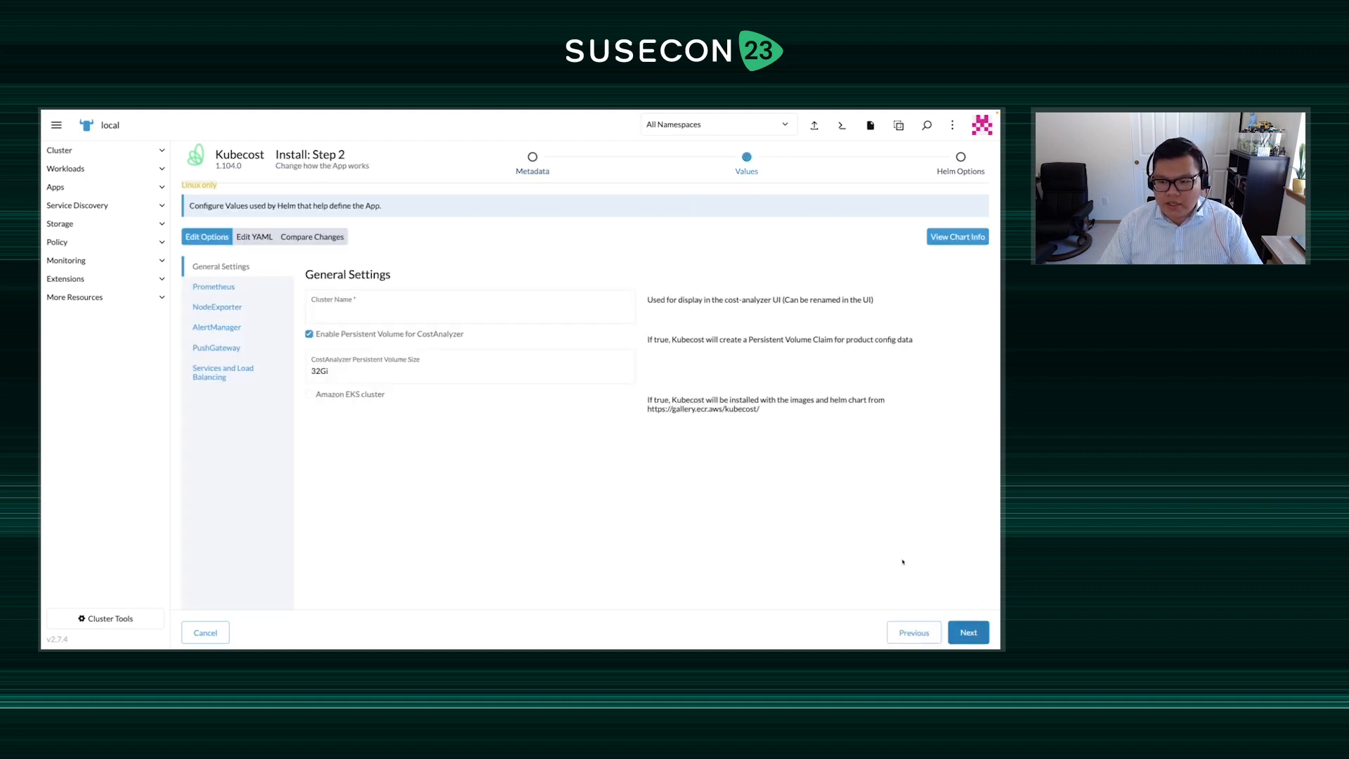
- Set the chart's cluster name to kubecost and mark the target as an Amazon EKS cluster
left_click(395, 311)
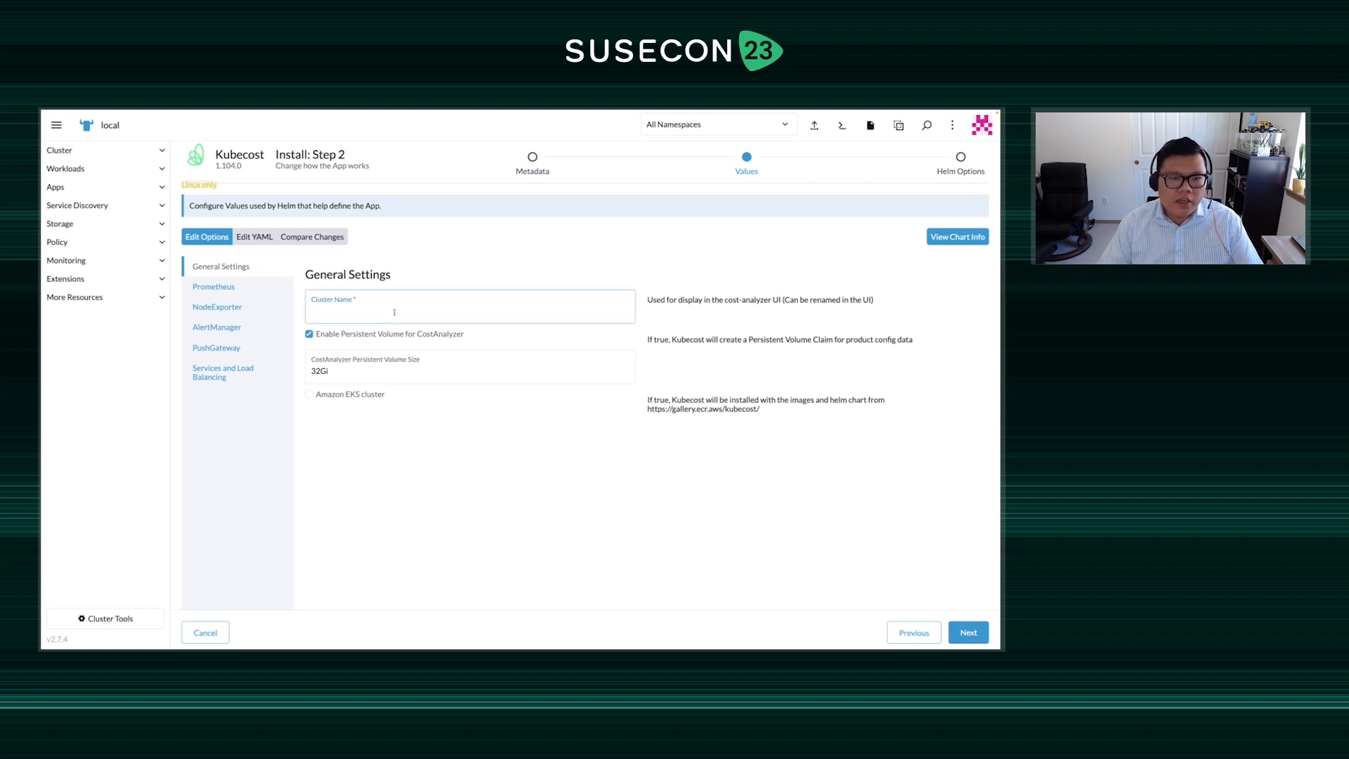
type("kubecost")
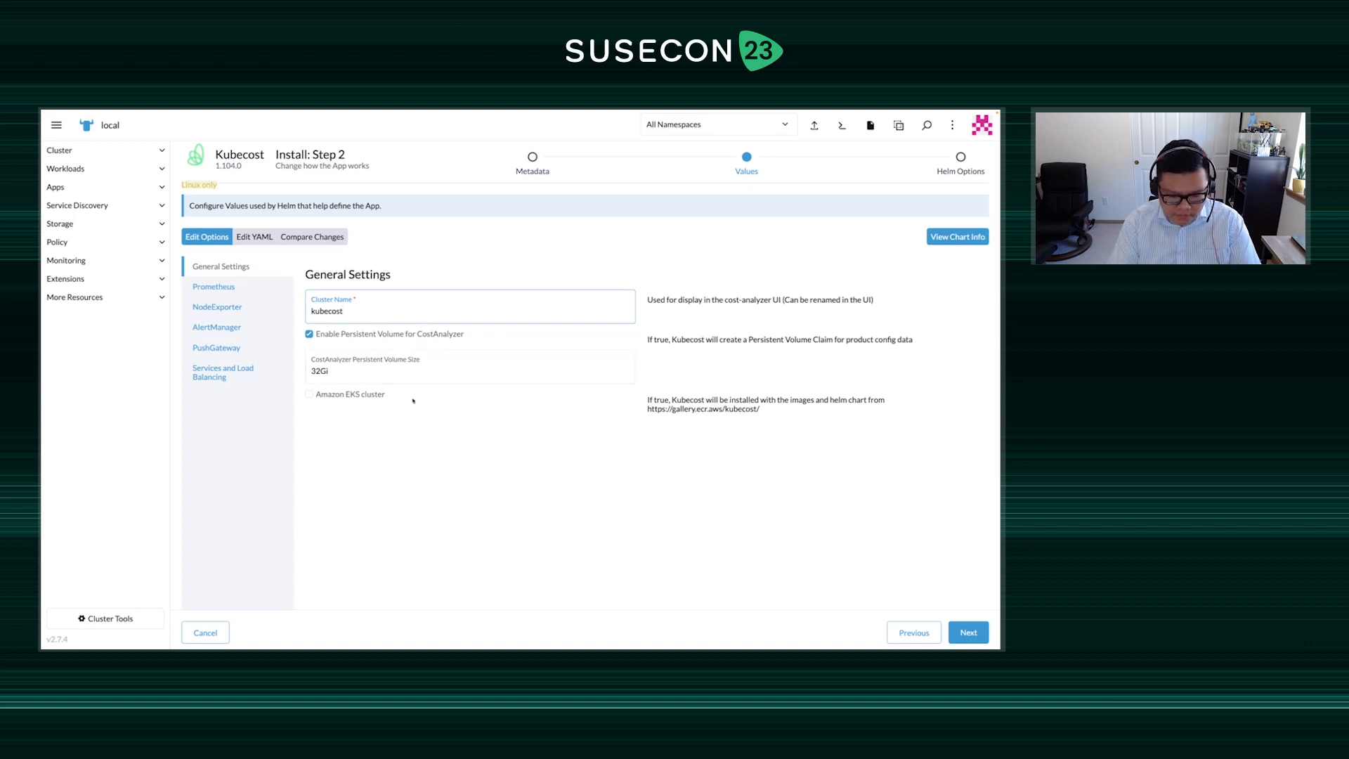
left_click(309, 396)
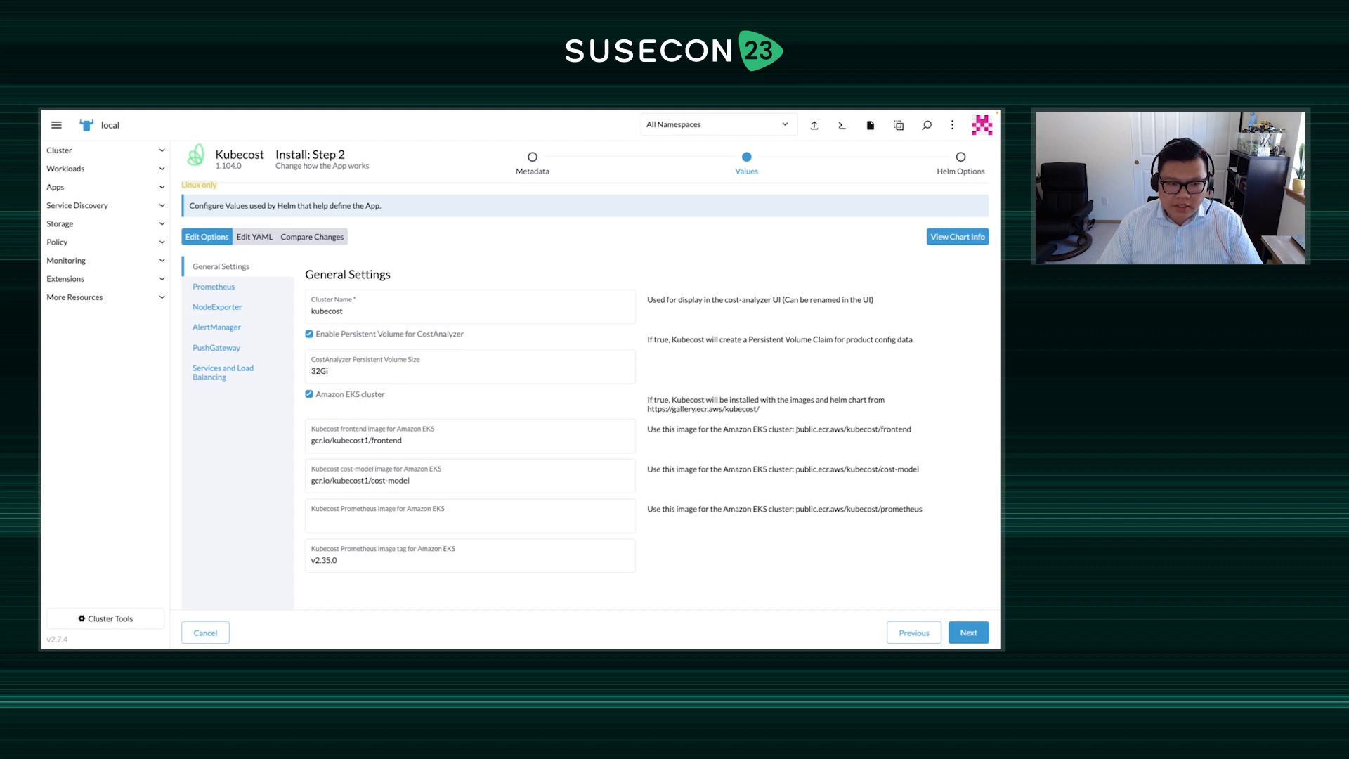
- Set the EKS frontend image to public.ecr.aws/kubecost/frontend and the cost-model image to public.ecr.aws/kubecost/cost-model
left_click_drag(796, 428, 913, 432)
key("ctrl+c")
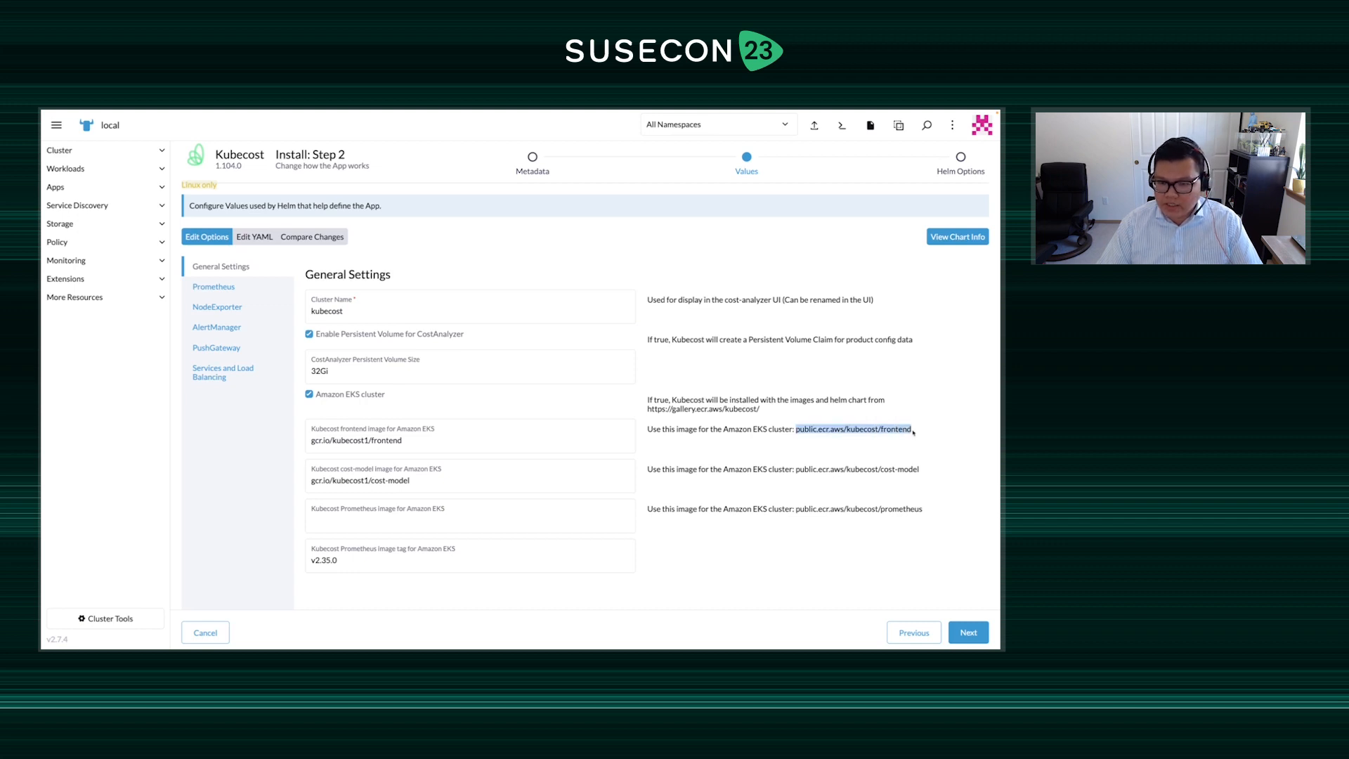
left_click_drag(413, 441, 302, 441)
key("ctrl+v")
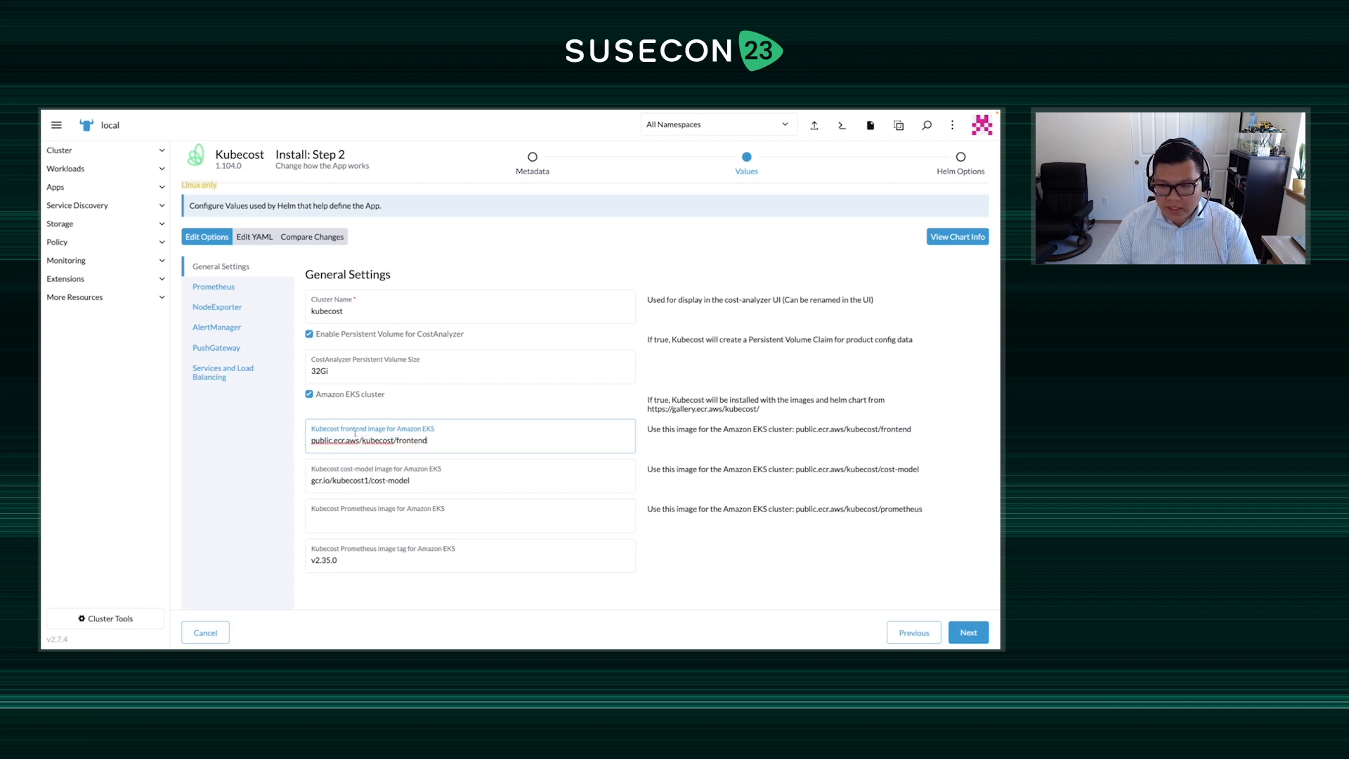
left_click_drag(797, 469, 923, 470)
key("ctrl+c")
left_click_drag(414, 481, 291, 486)
key("ctrl+v")
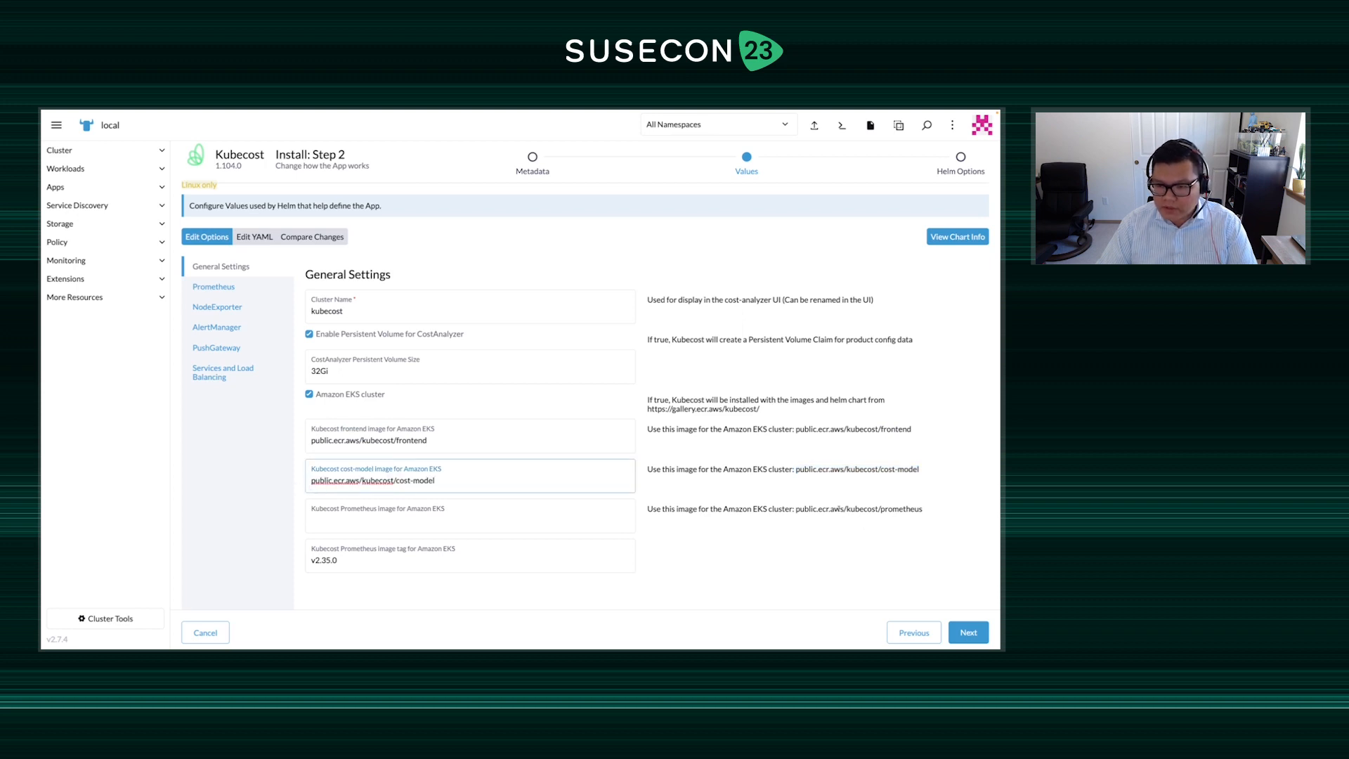
- Set the EKS Prometheus image to public.ecr.aws/kubecost/prometheus and install the chart with the preset Helm options
left_click_drag(796, 509, 944, 523)
key("ctrl+c")
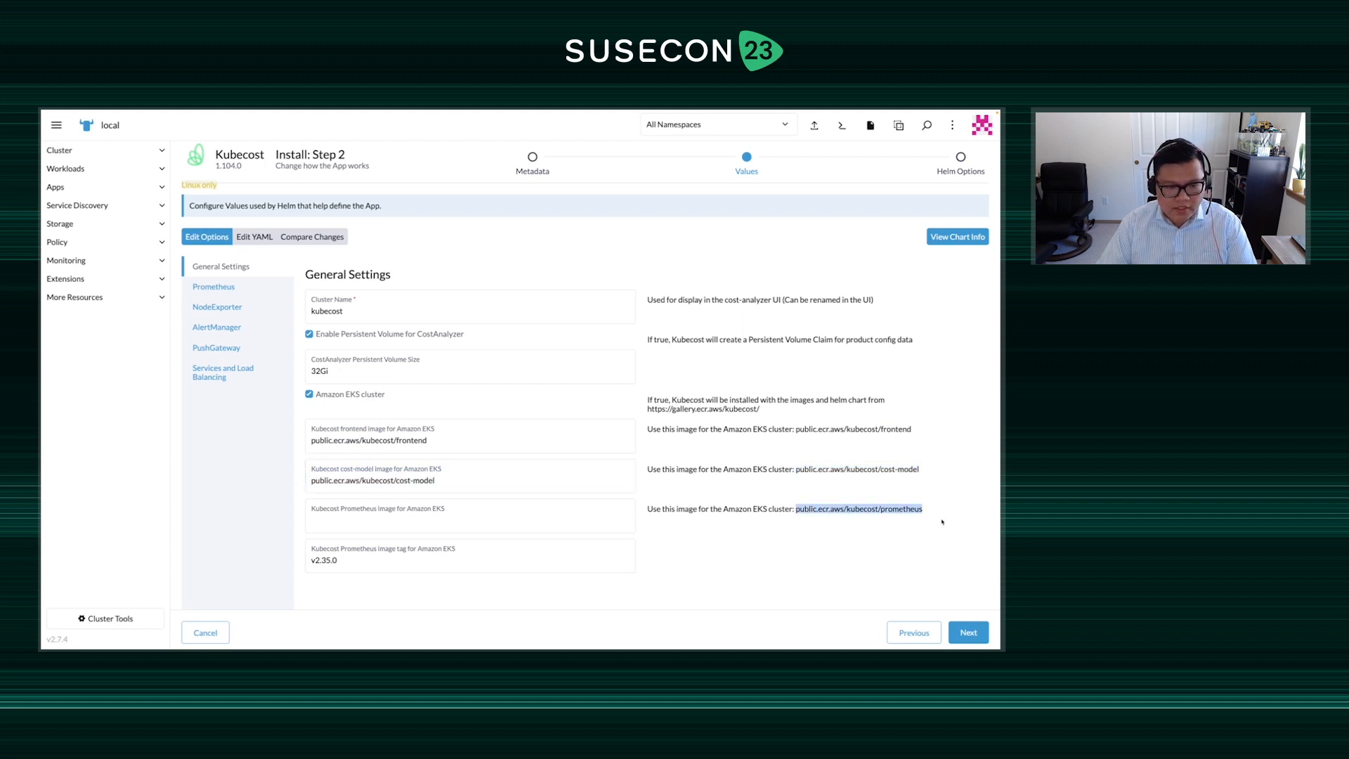
left_click(434, 522)
key("ctrl+v")
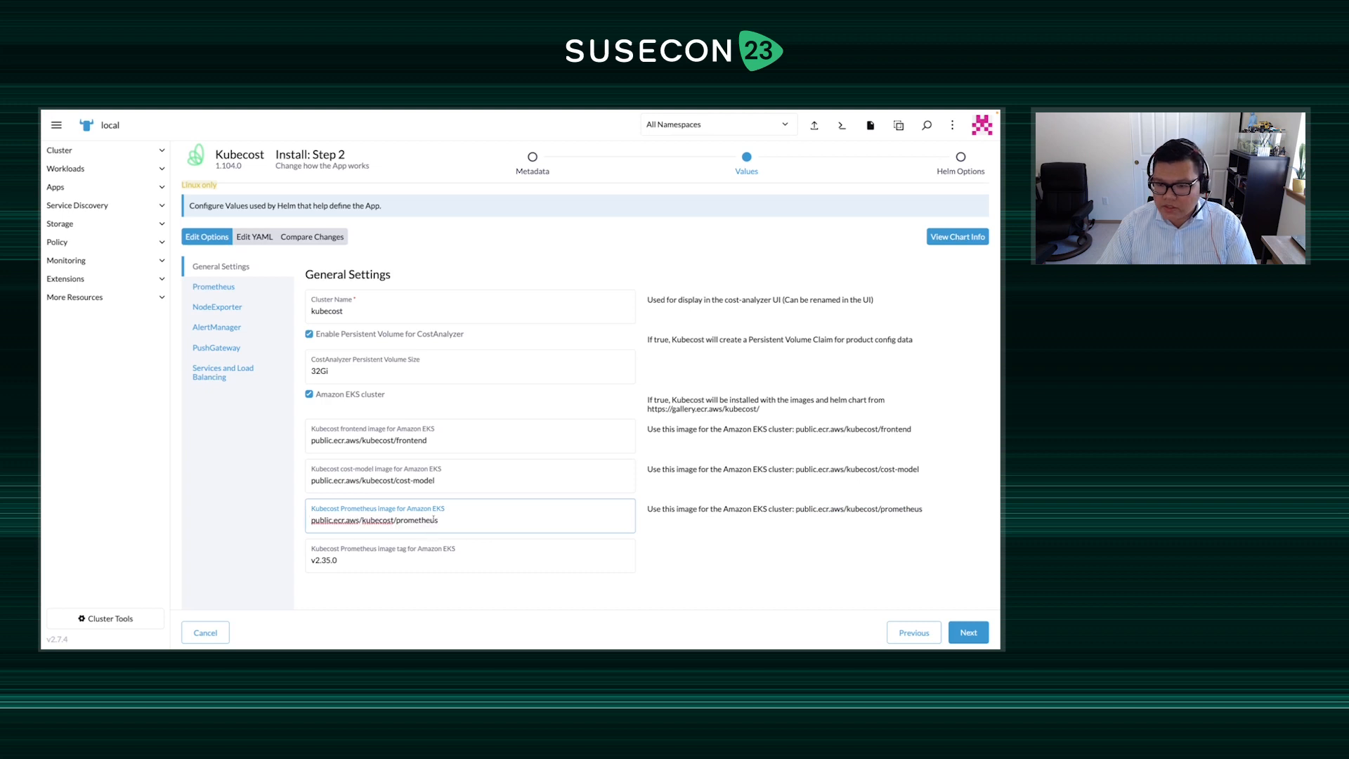
left_click(976, 634)
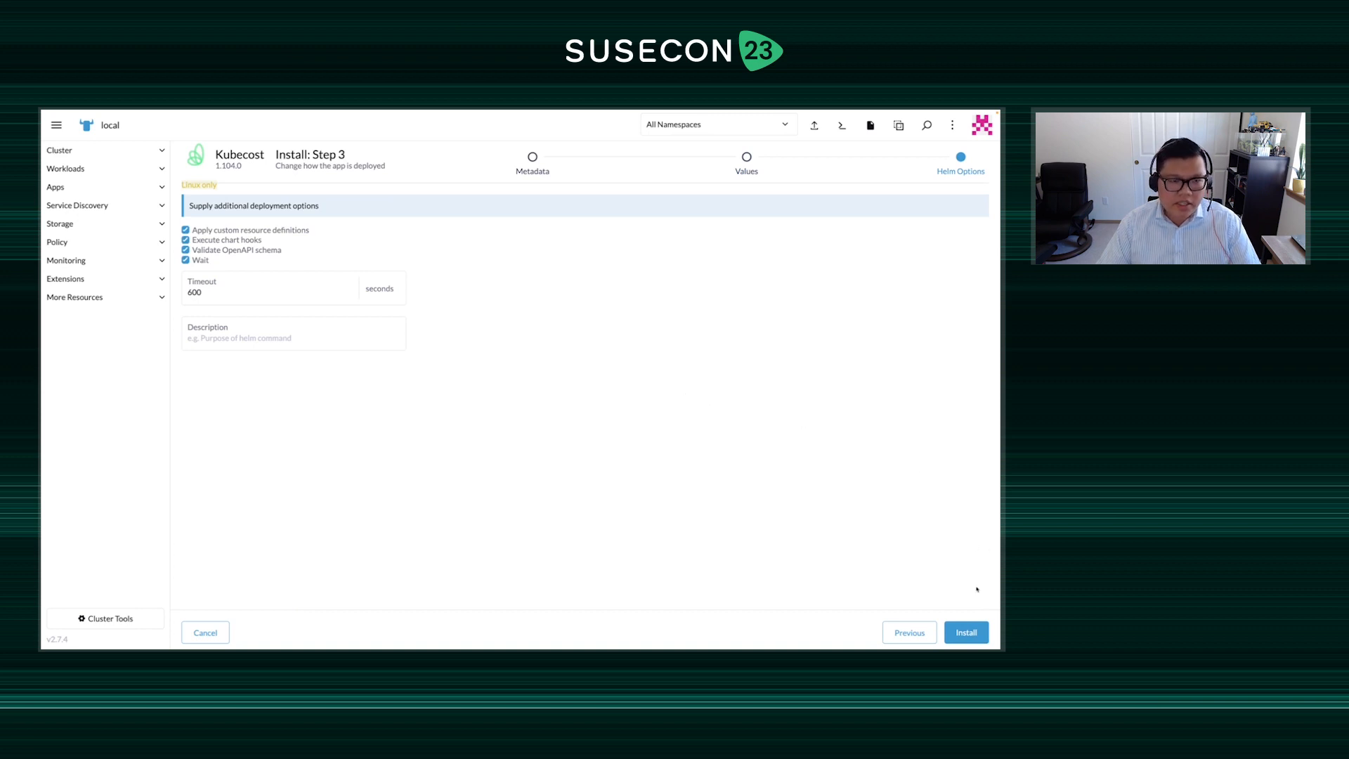
left_click(966, 632)
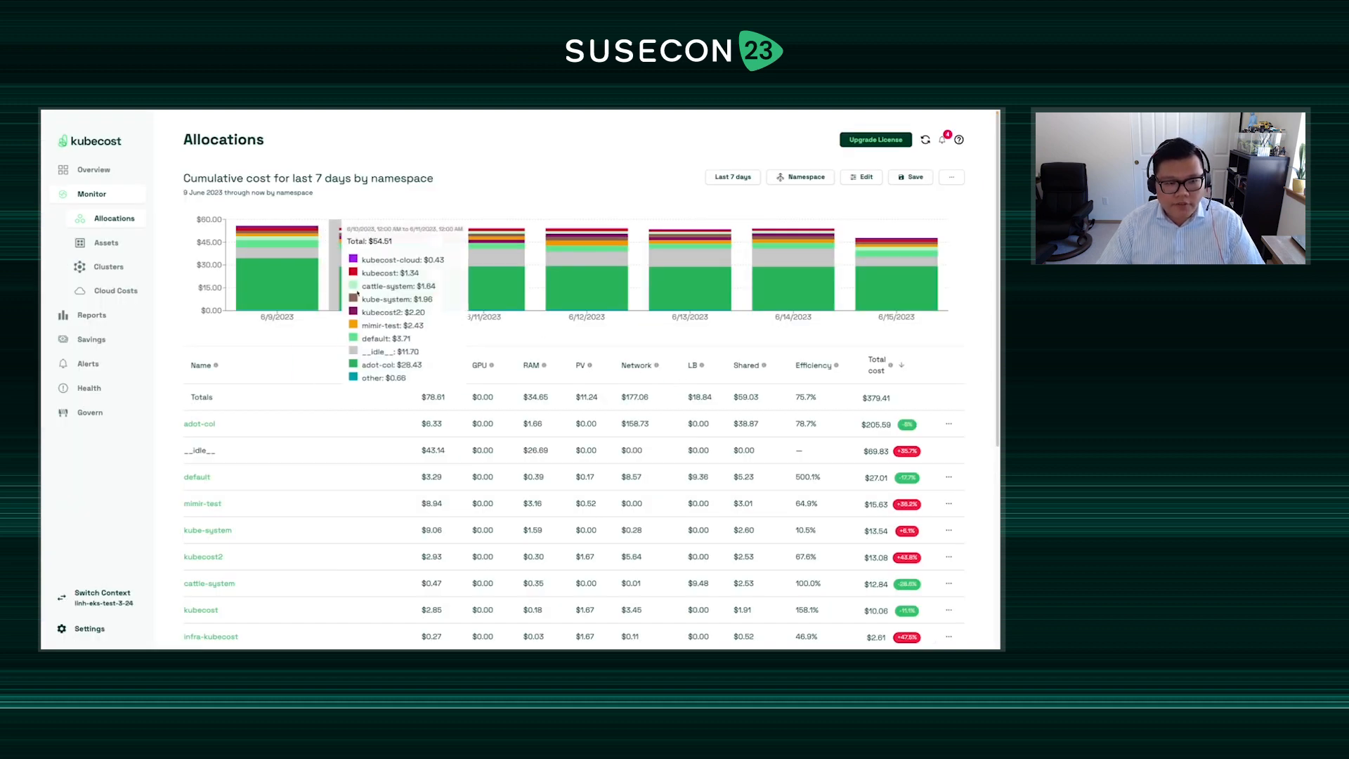
- Review the cluster, namespace, cloud and network cost breakdowns on the Kubecost Overview page
left_click(94, 170)
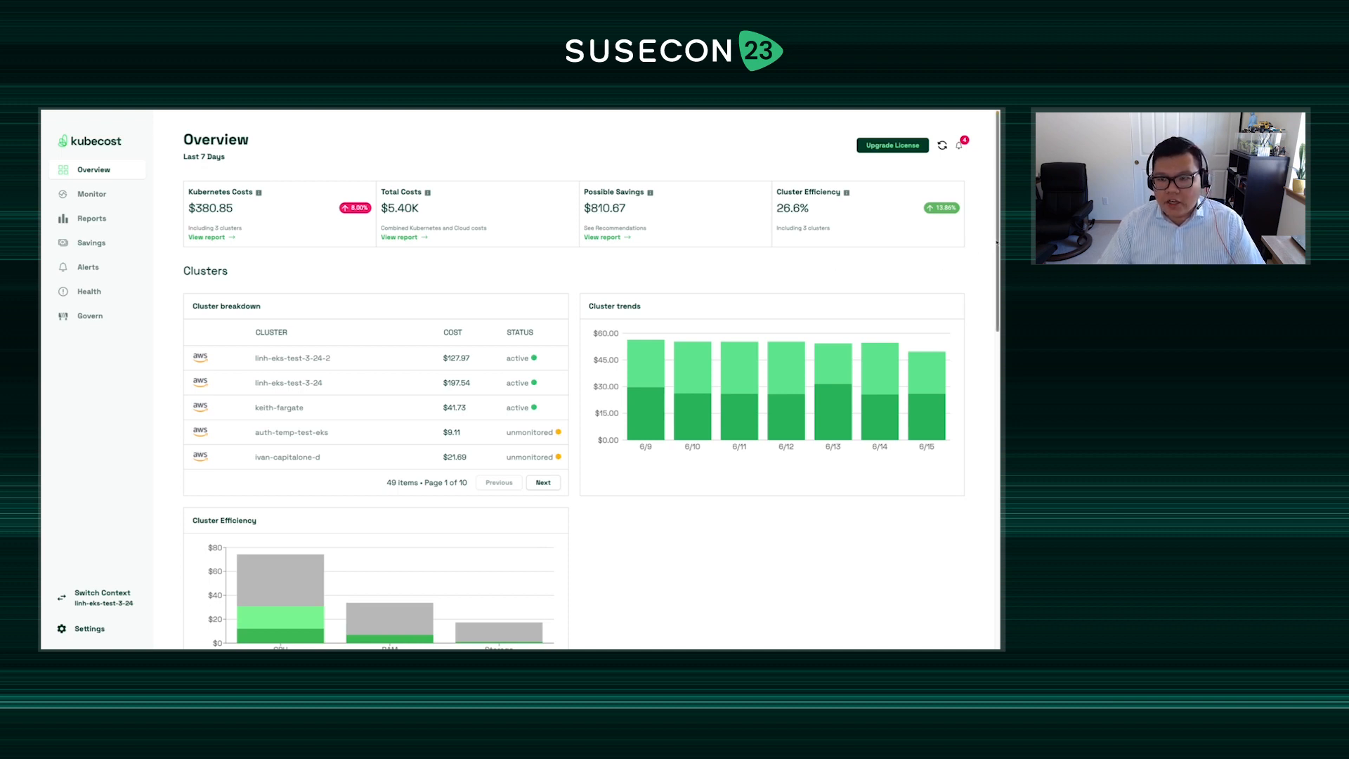
scroll(996, 242, "down", 1)
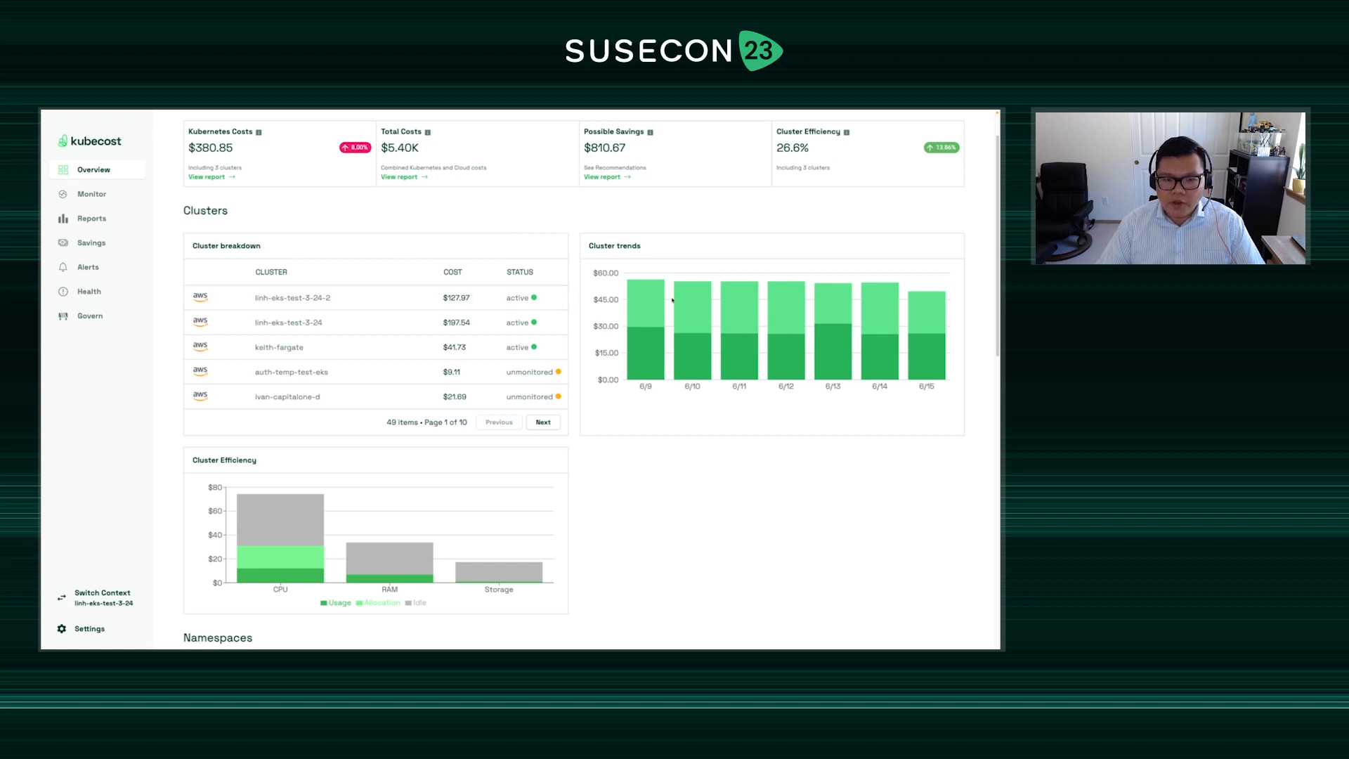
scroll(998, 327, "down", 1)
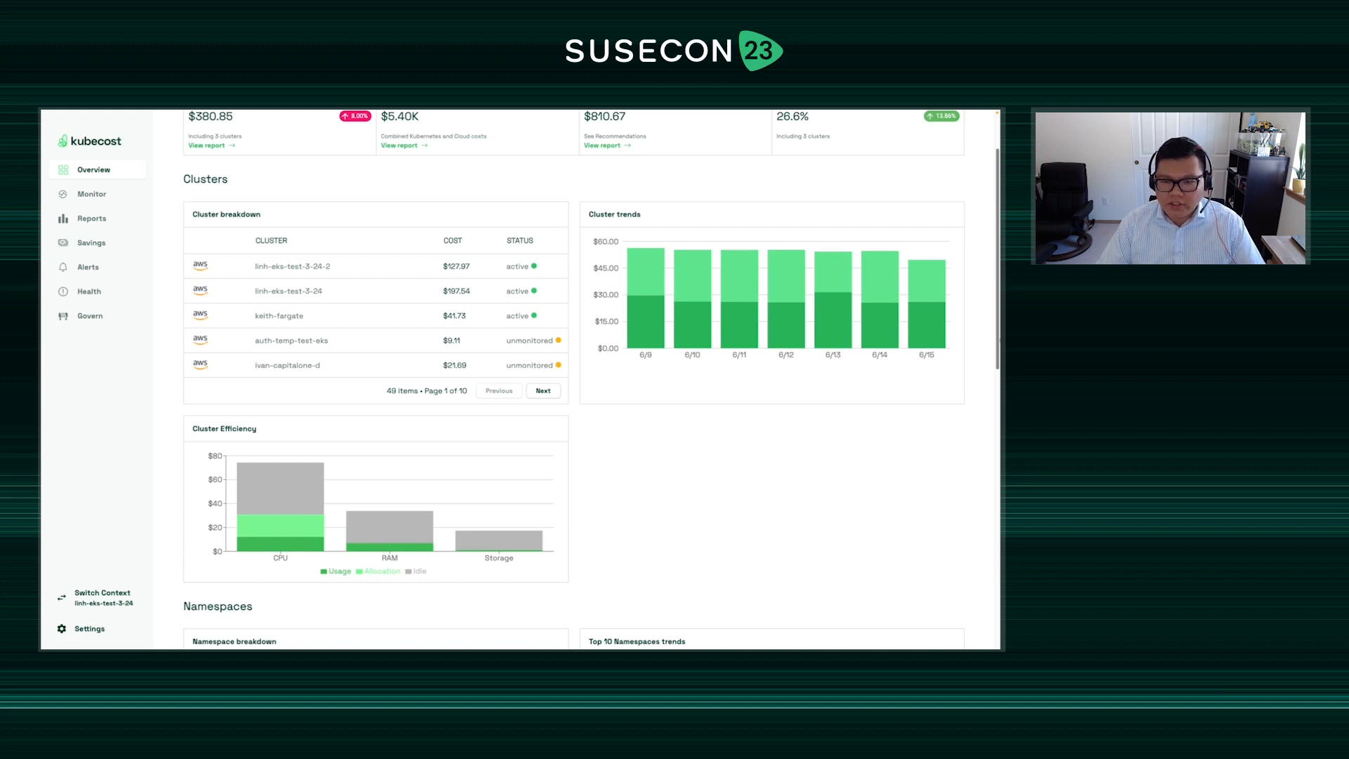
scroll(519, 379, "down", 1)
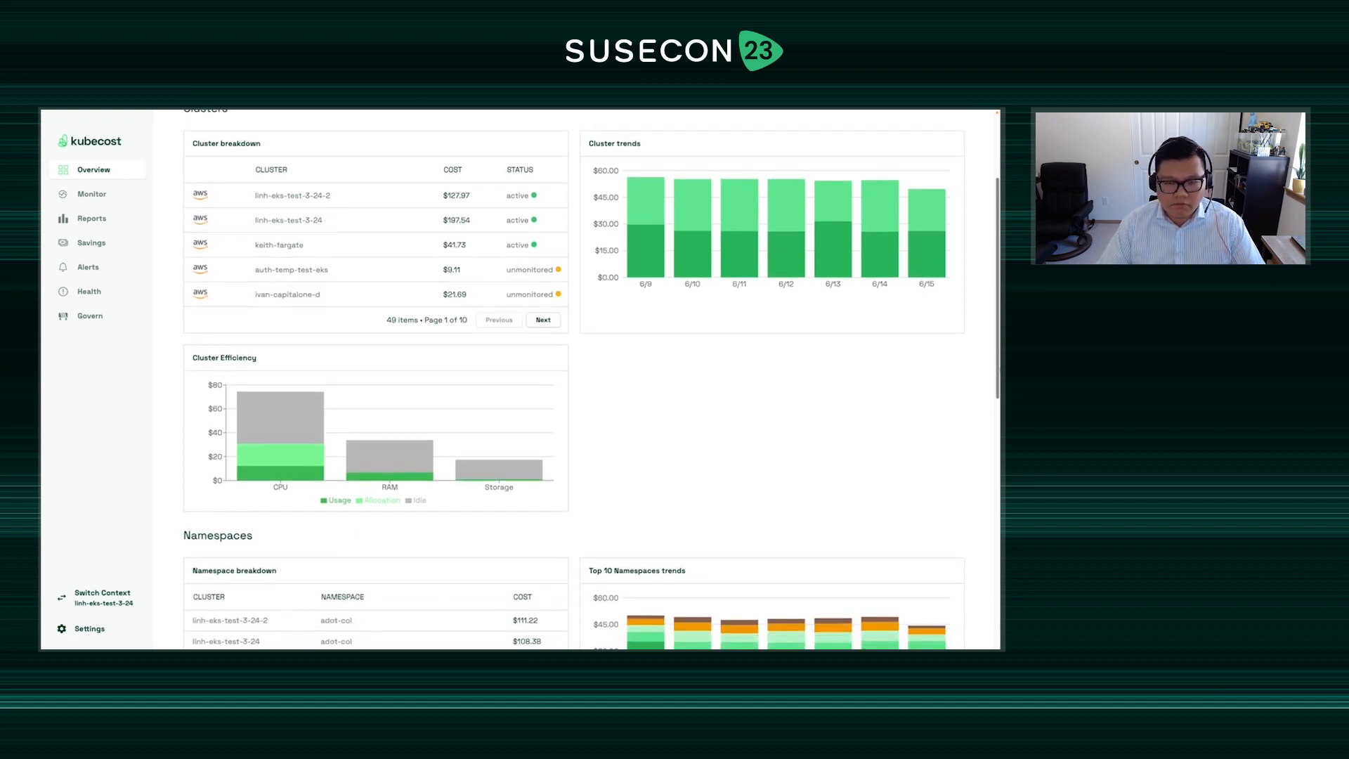
scroll(520, 379, "down", 1)
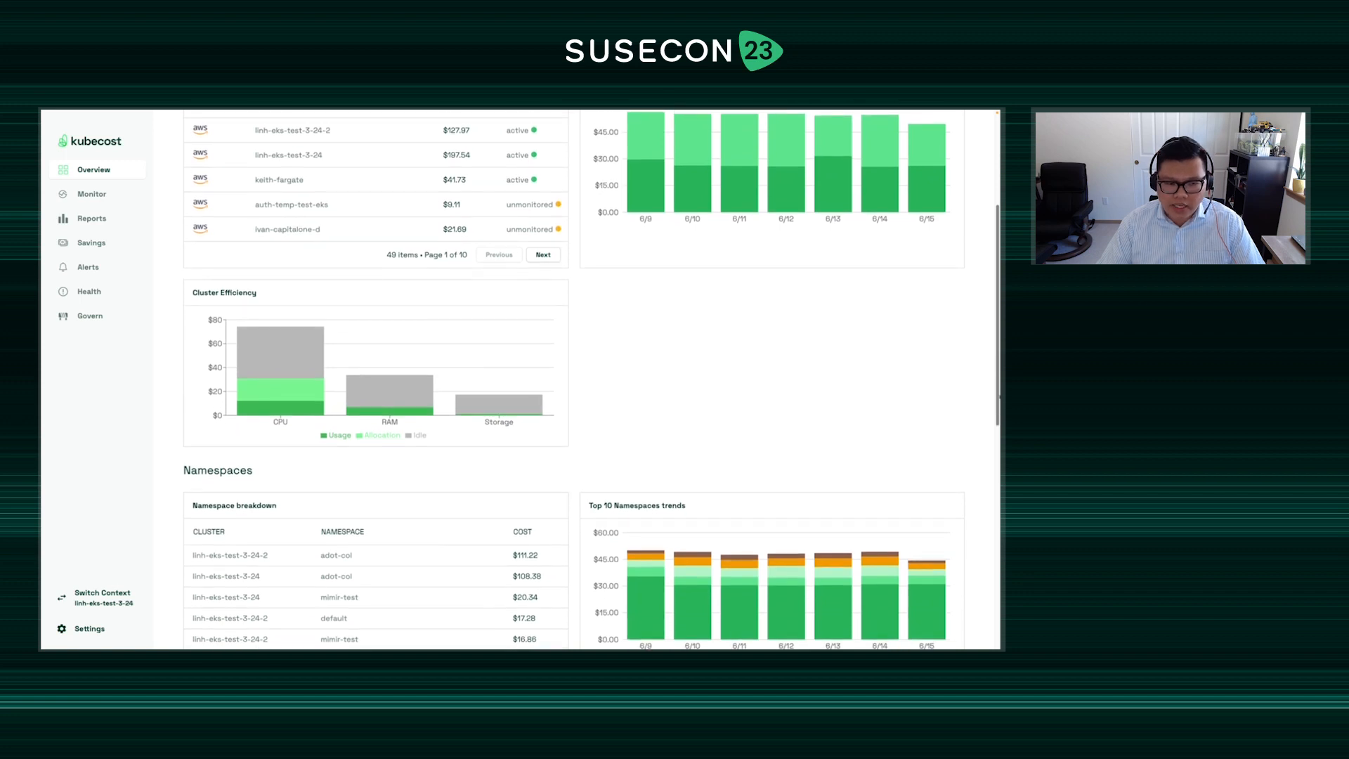
scroll(520, 379, "down", 2)
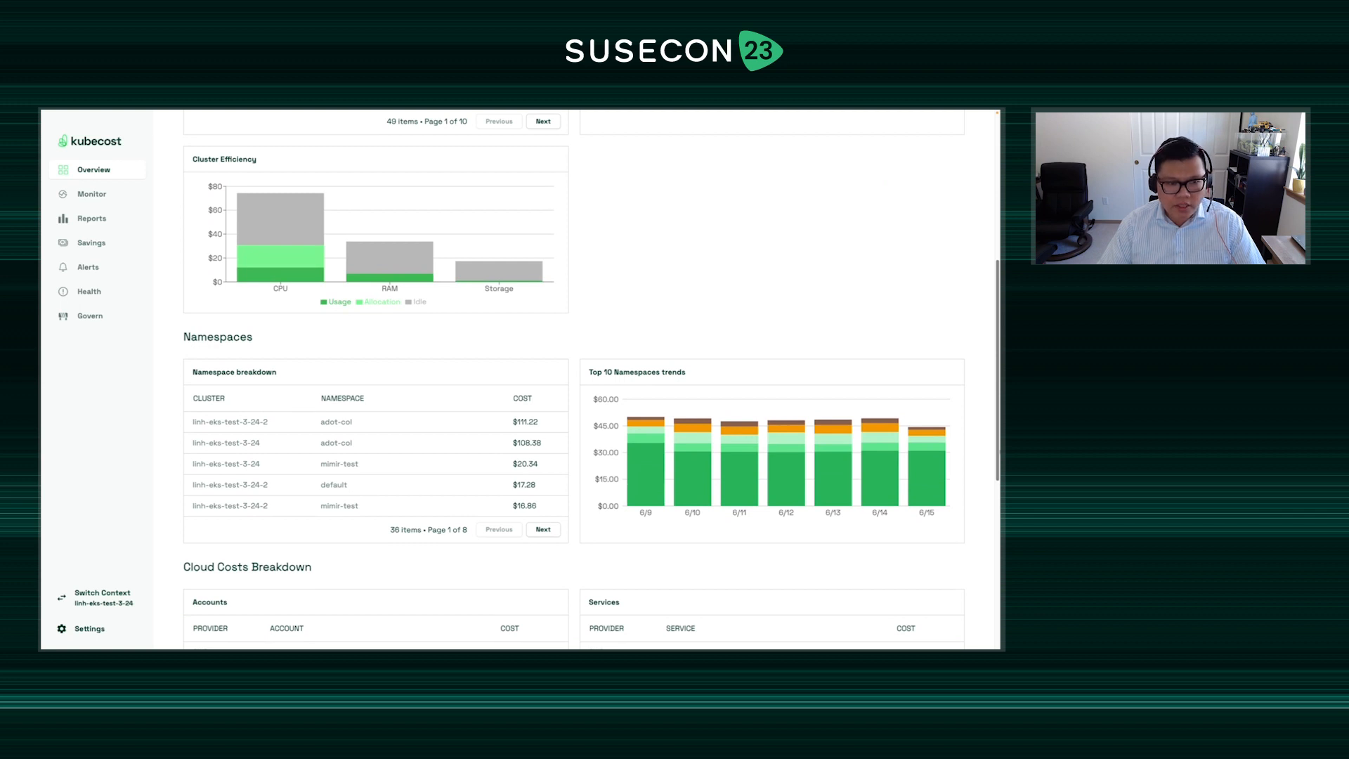
scroll(574, 379, "down", 1)
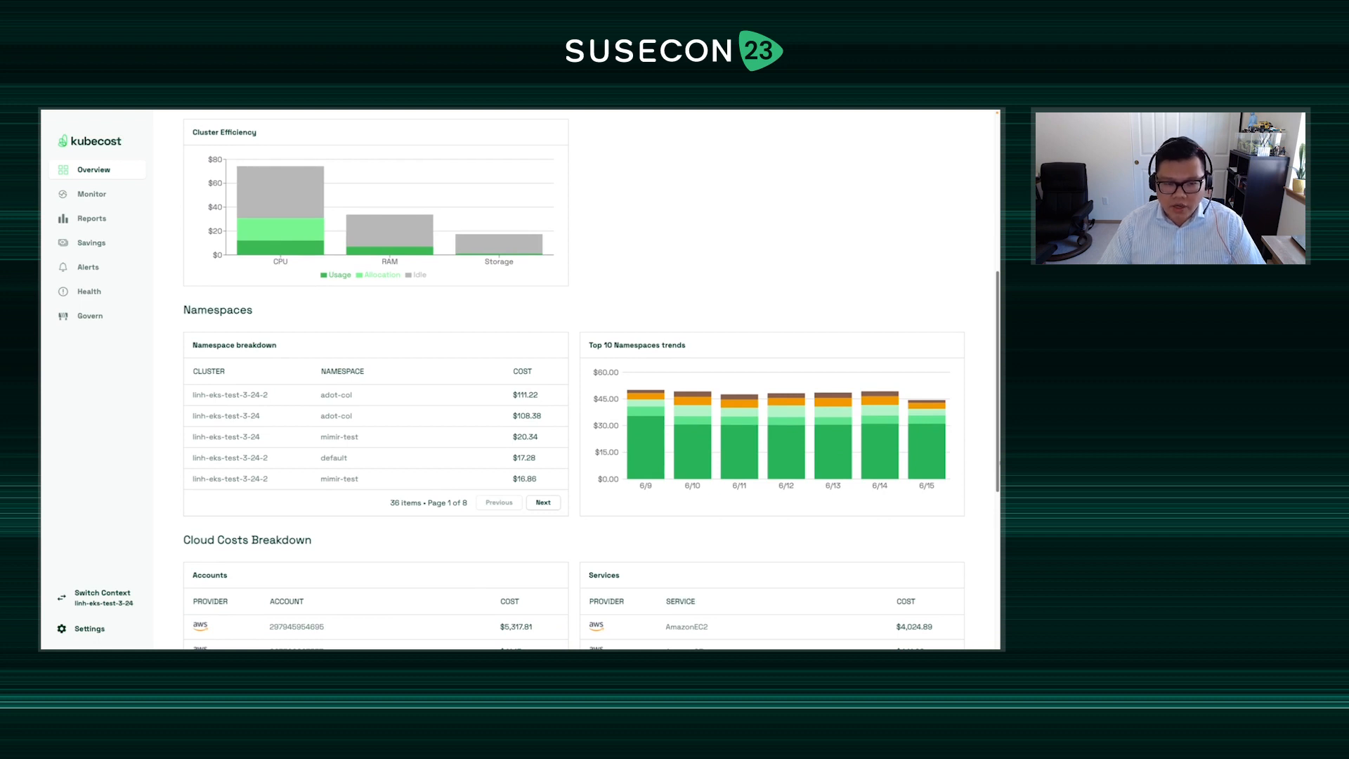
scroll(574, 379, "down", 5)
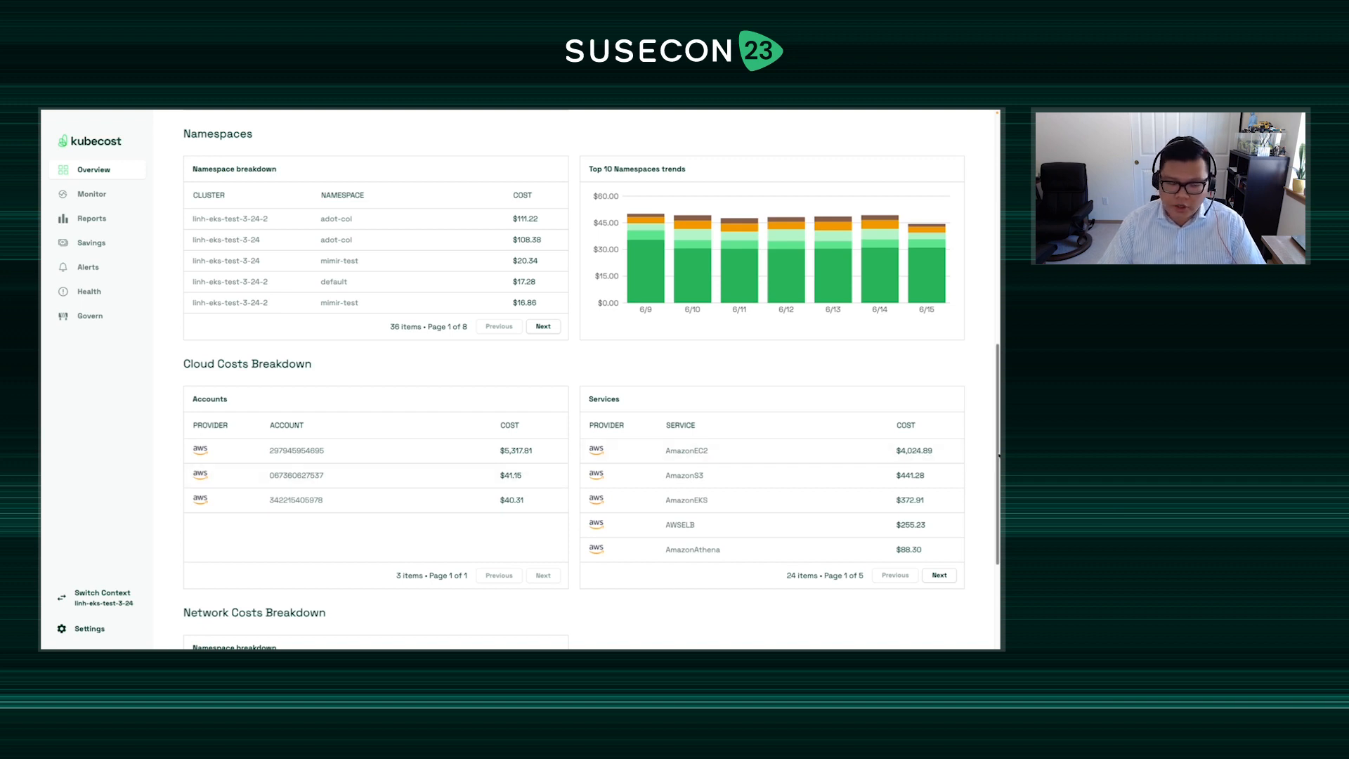
scroll(999, 456, "down", 3)
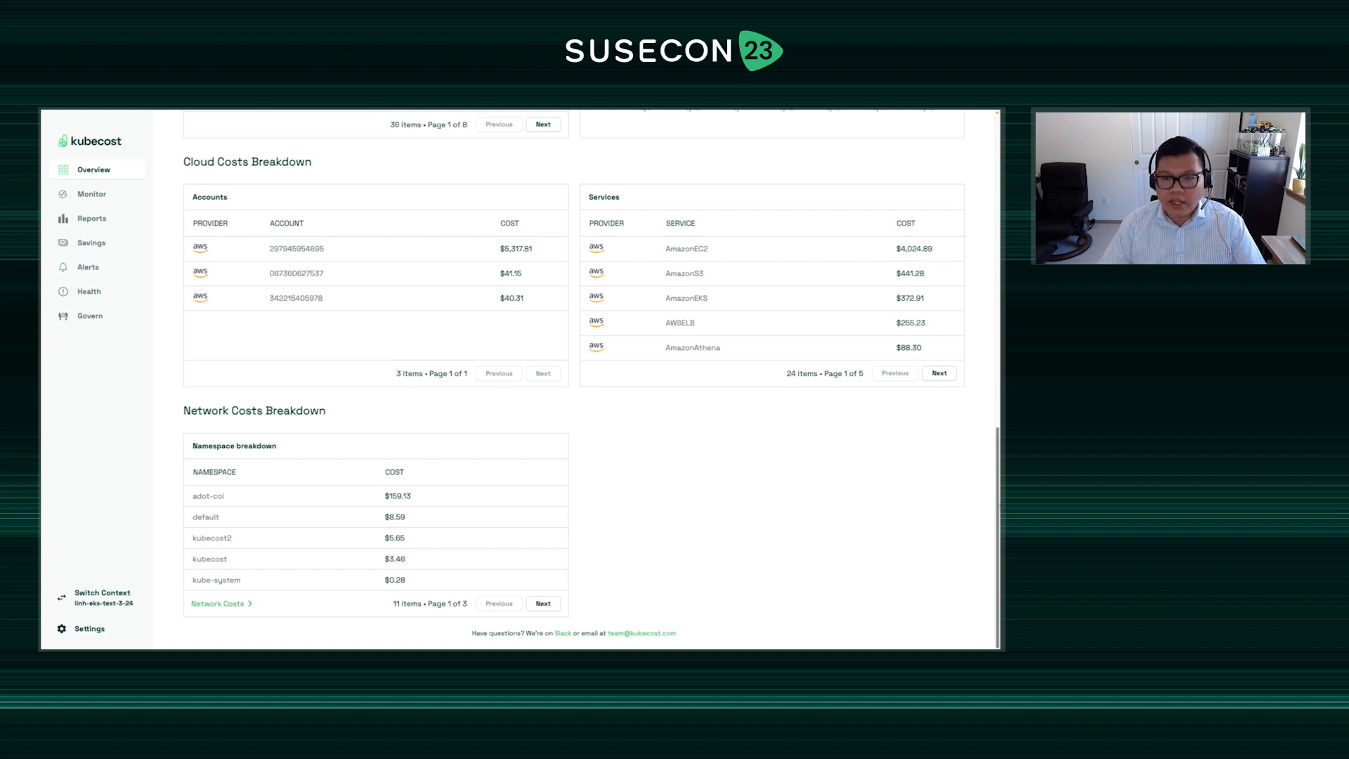
left_click_drag(998, 506, 991, 186)
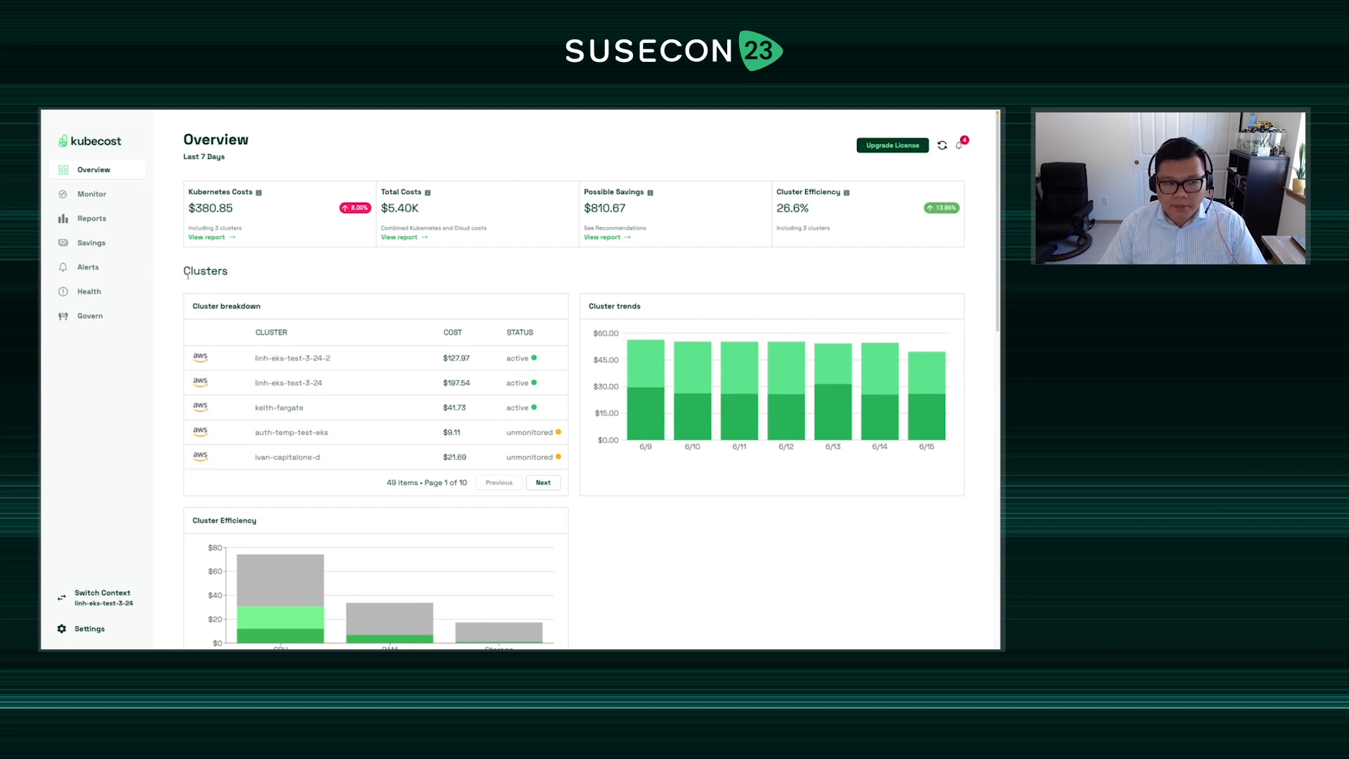
- Show the cost allocations for the last 7 days aggregated by cluster
left_click(92, 194)
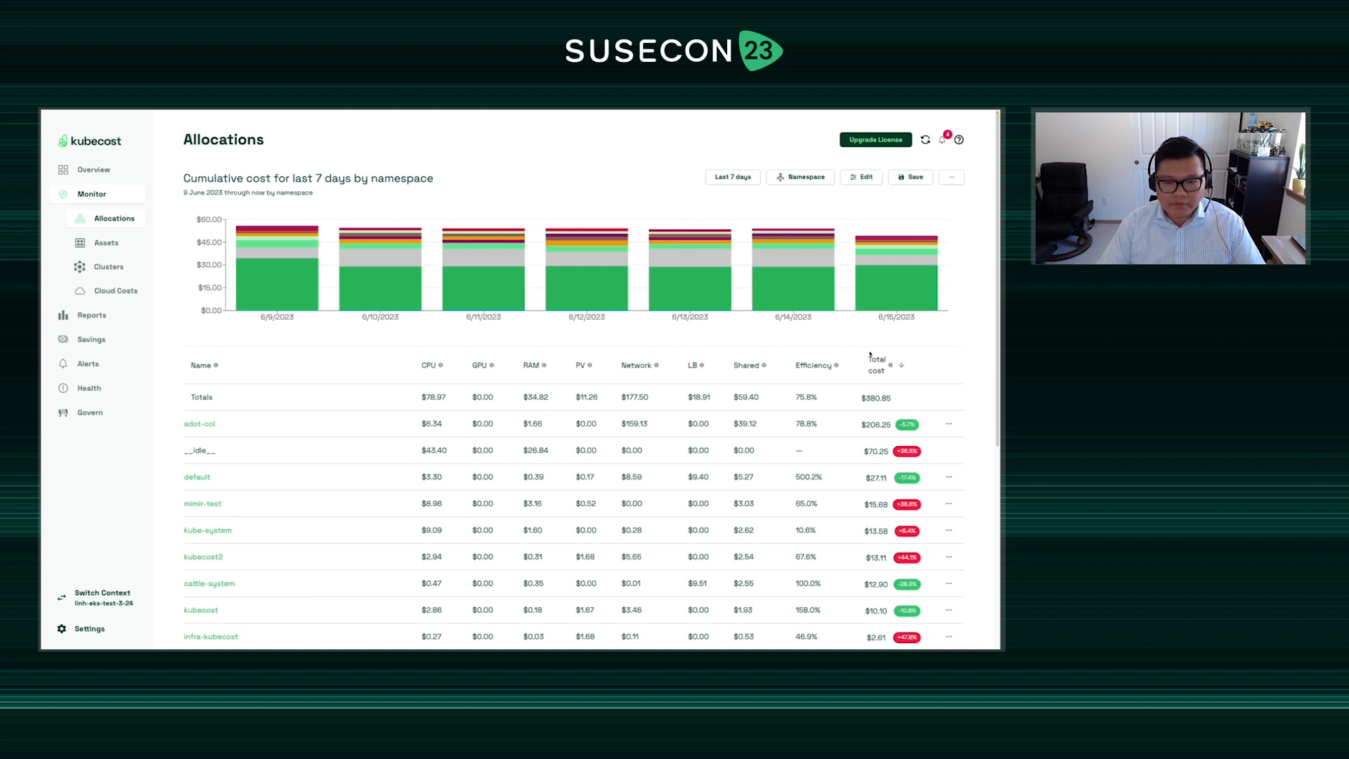
left_click(811, 180)
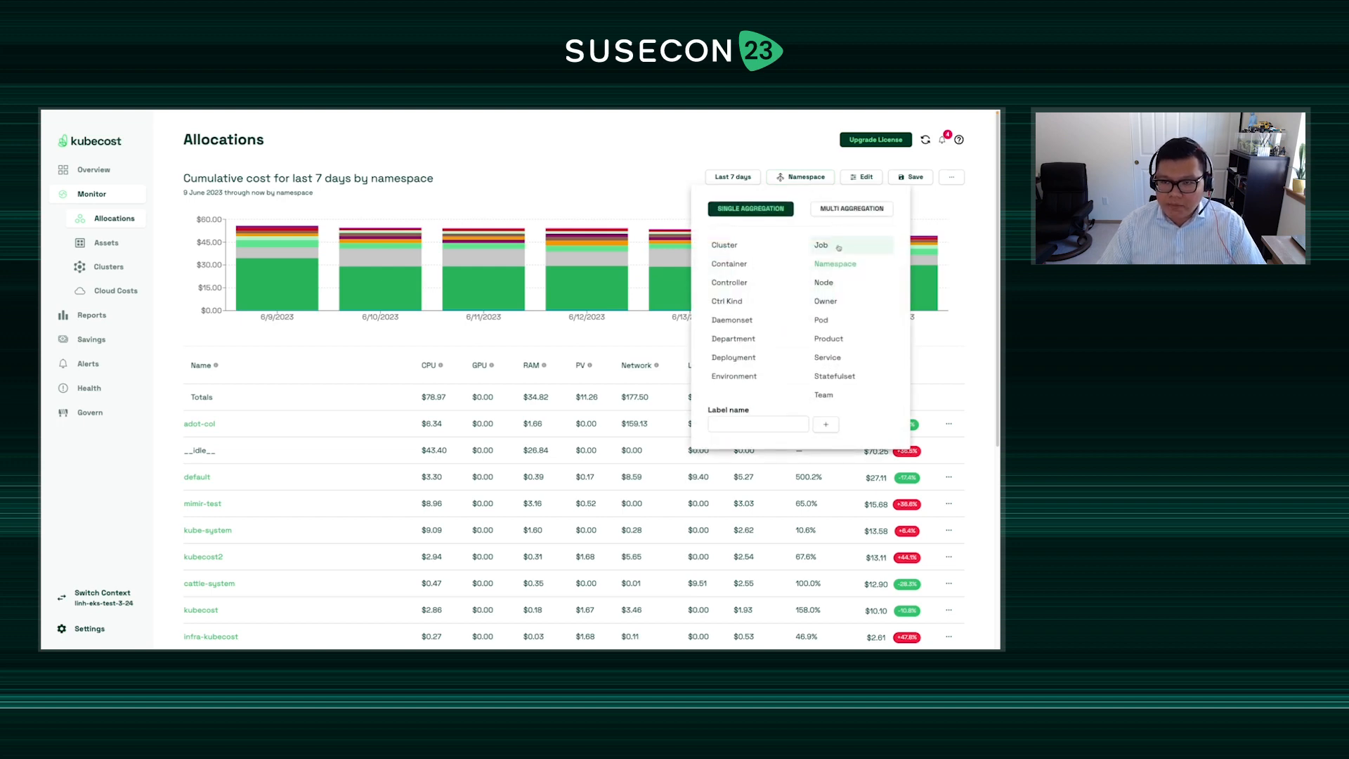
left_click(752, 252)
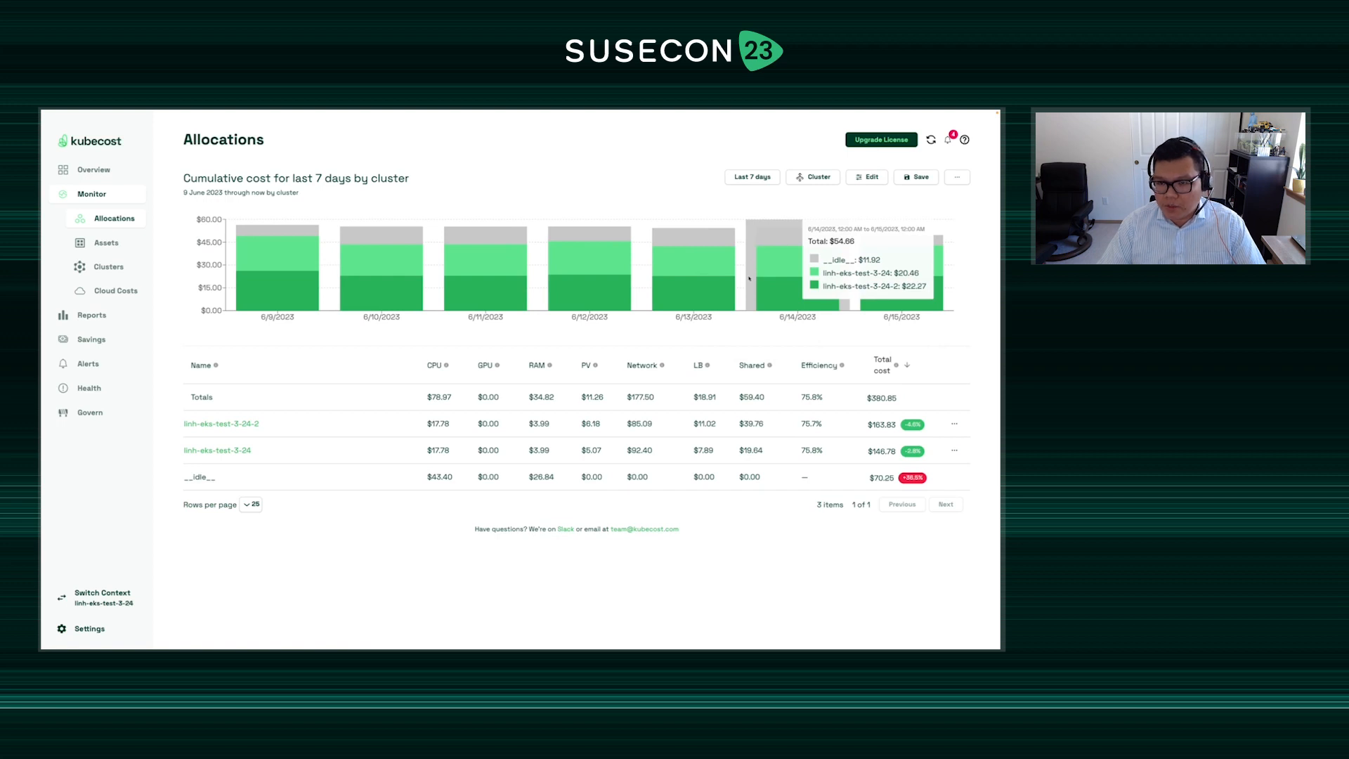
- Switch the allocations report to multi aggregation, adding Namespace to Cluster, and look over the combined cost breakdown
left_click(826, 180)
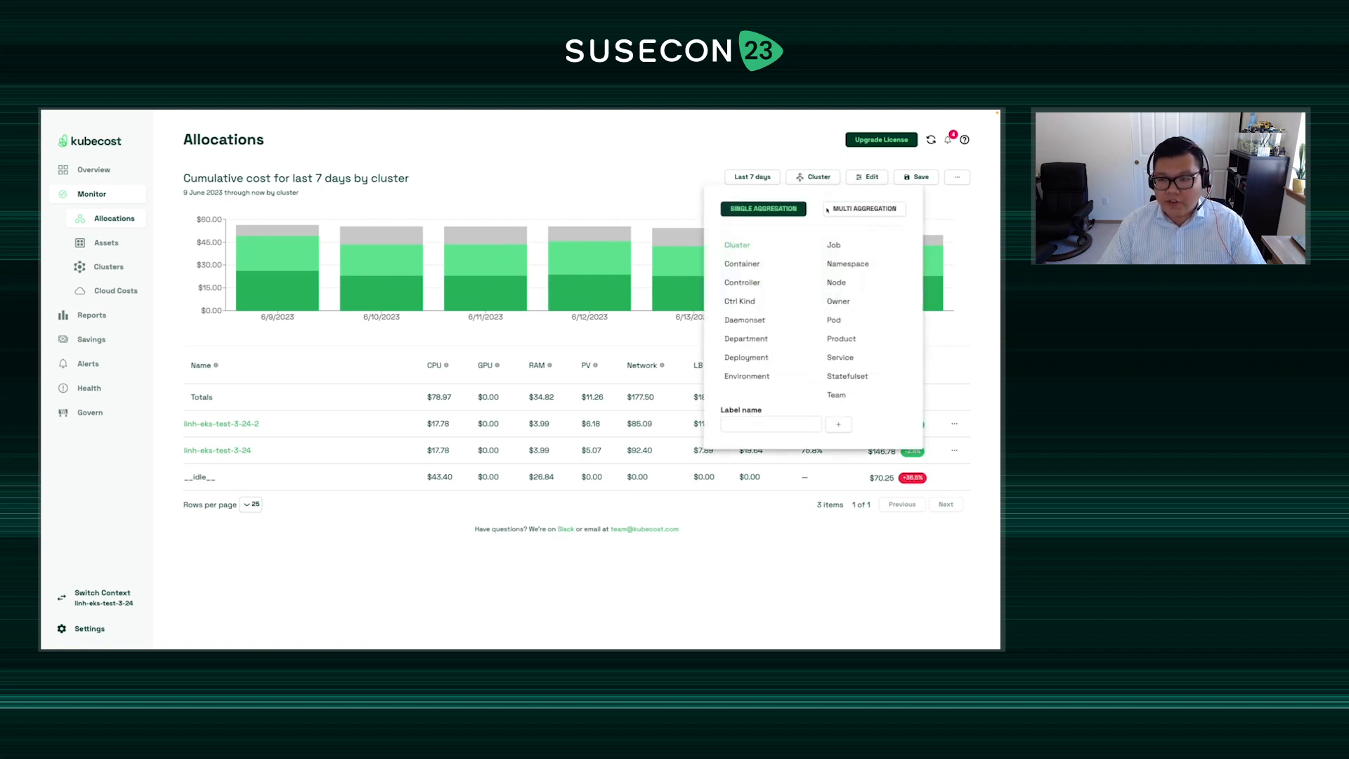
left_click(884, 210)
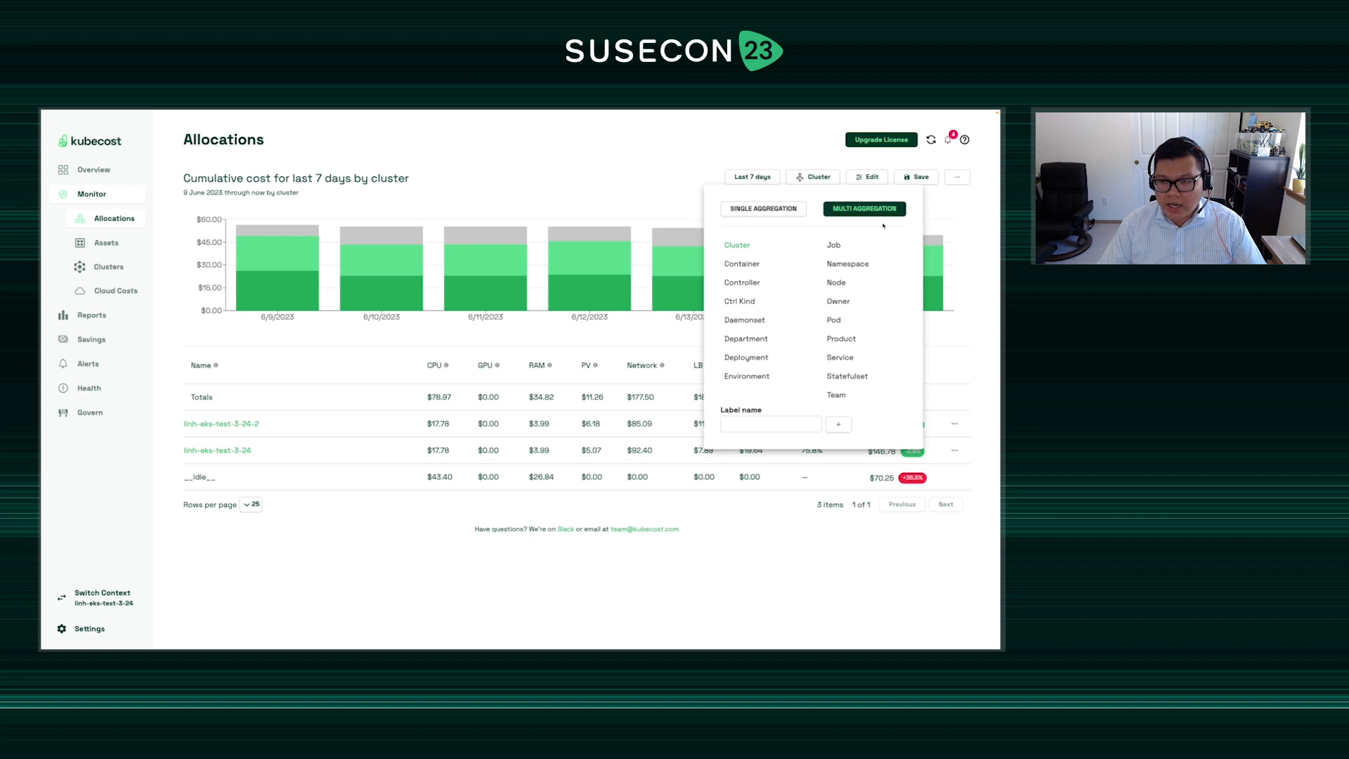
left_click(863, 266)
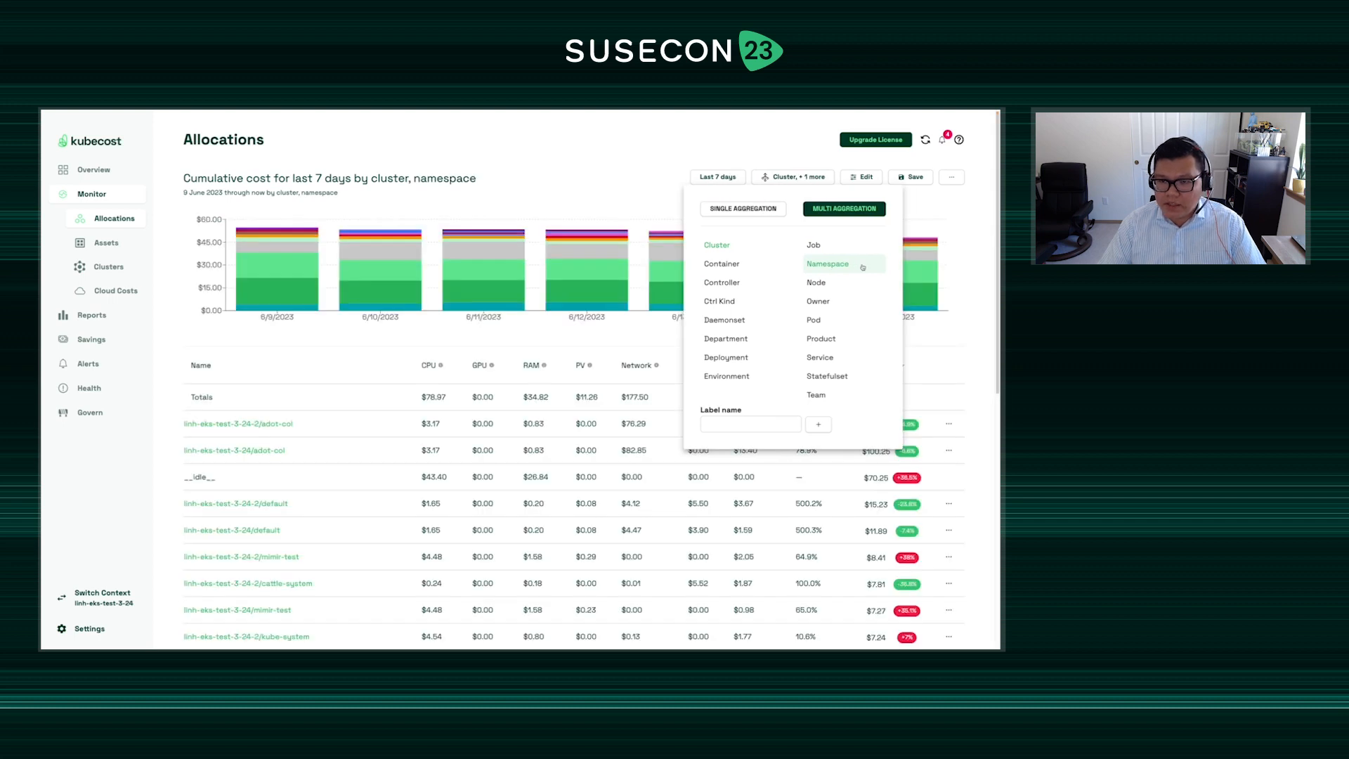
left_click(612, 337)
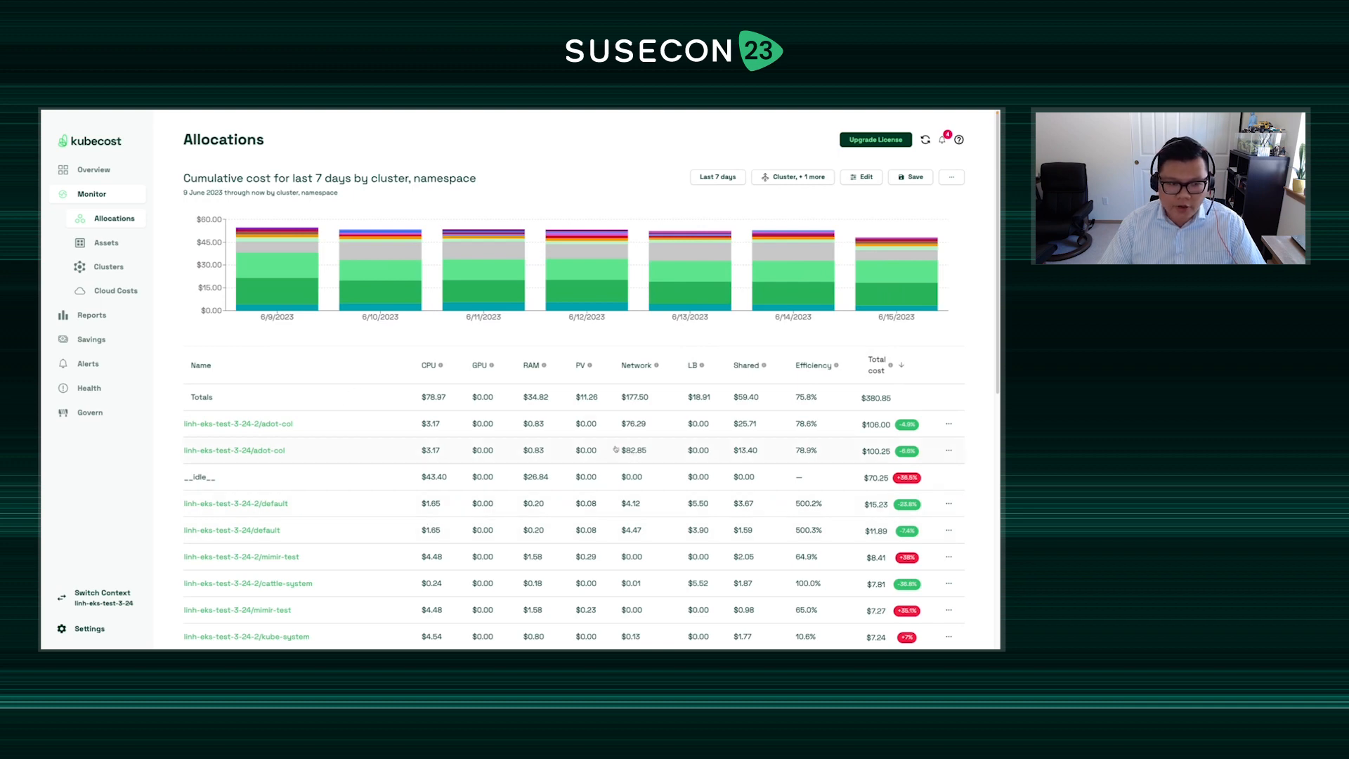
scroll(616, 450, "down", 1)
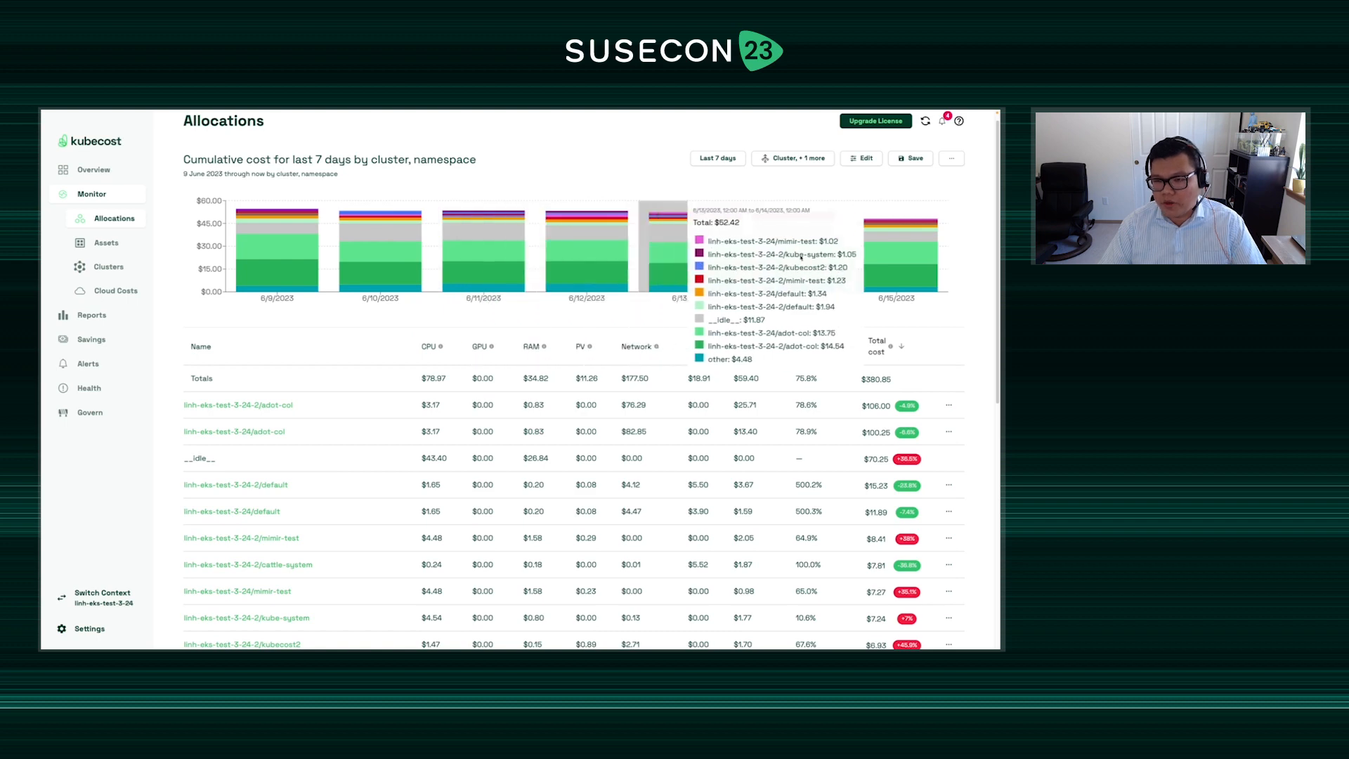
scroll(995, 252, "up", 1)
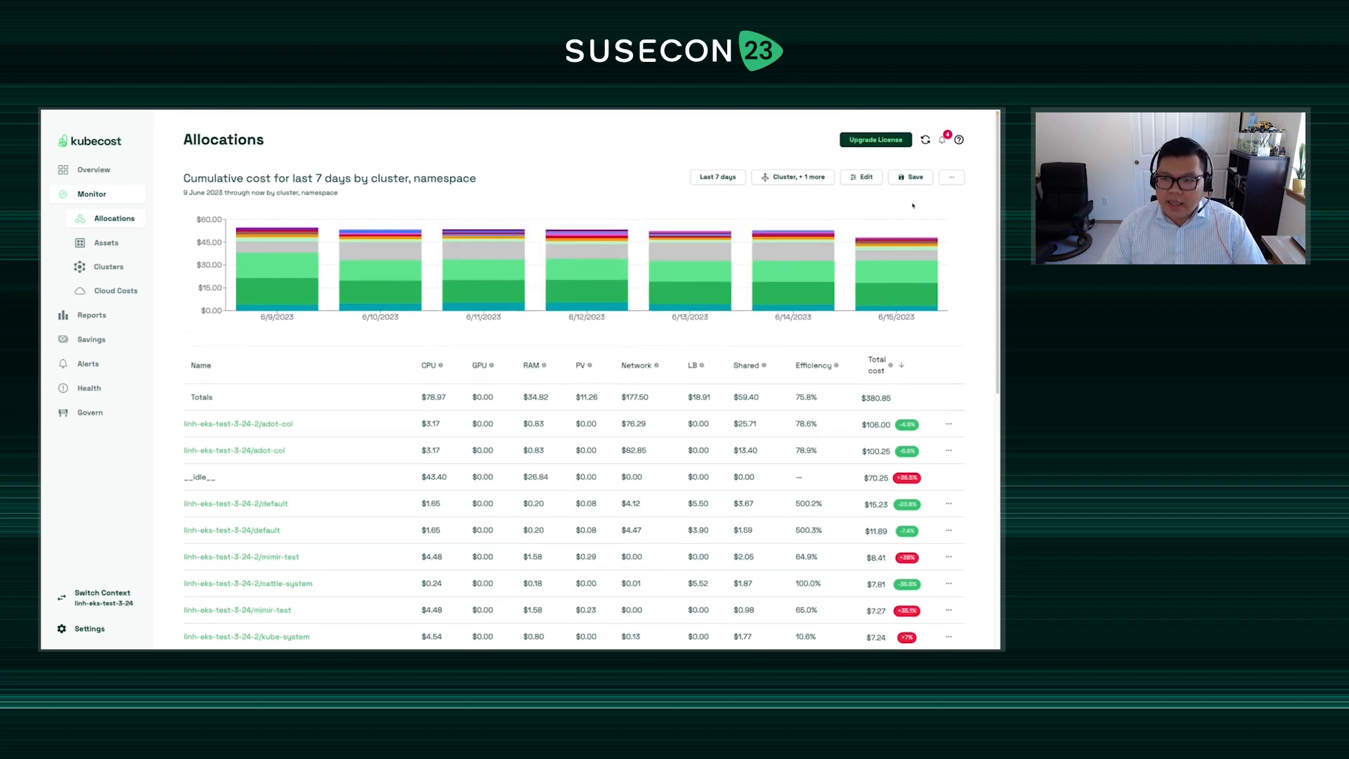
- Check the allocations report's export and alert options, and look at the Save Report dialog without saving the report
mouse_move(907, 292)
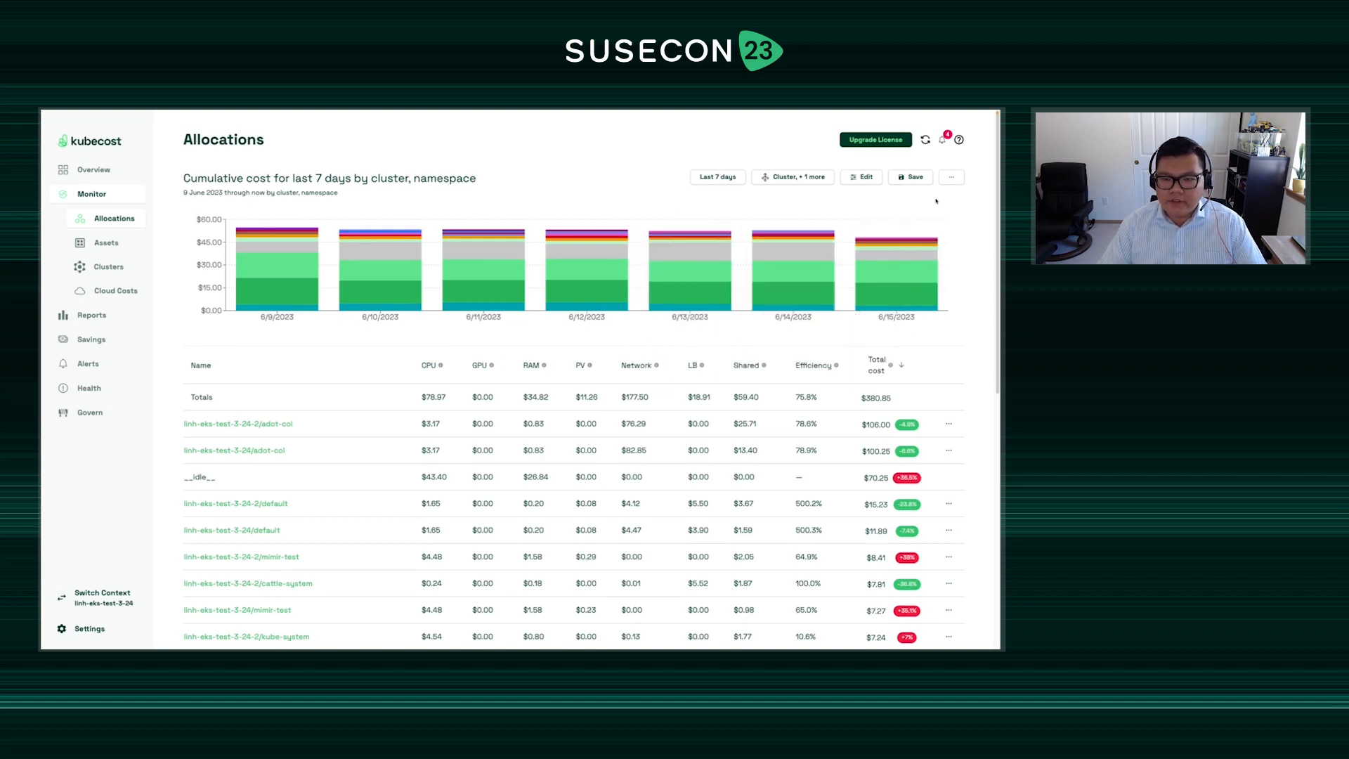
left_click(946, 179)
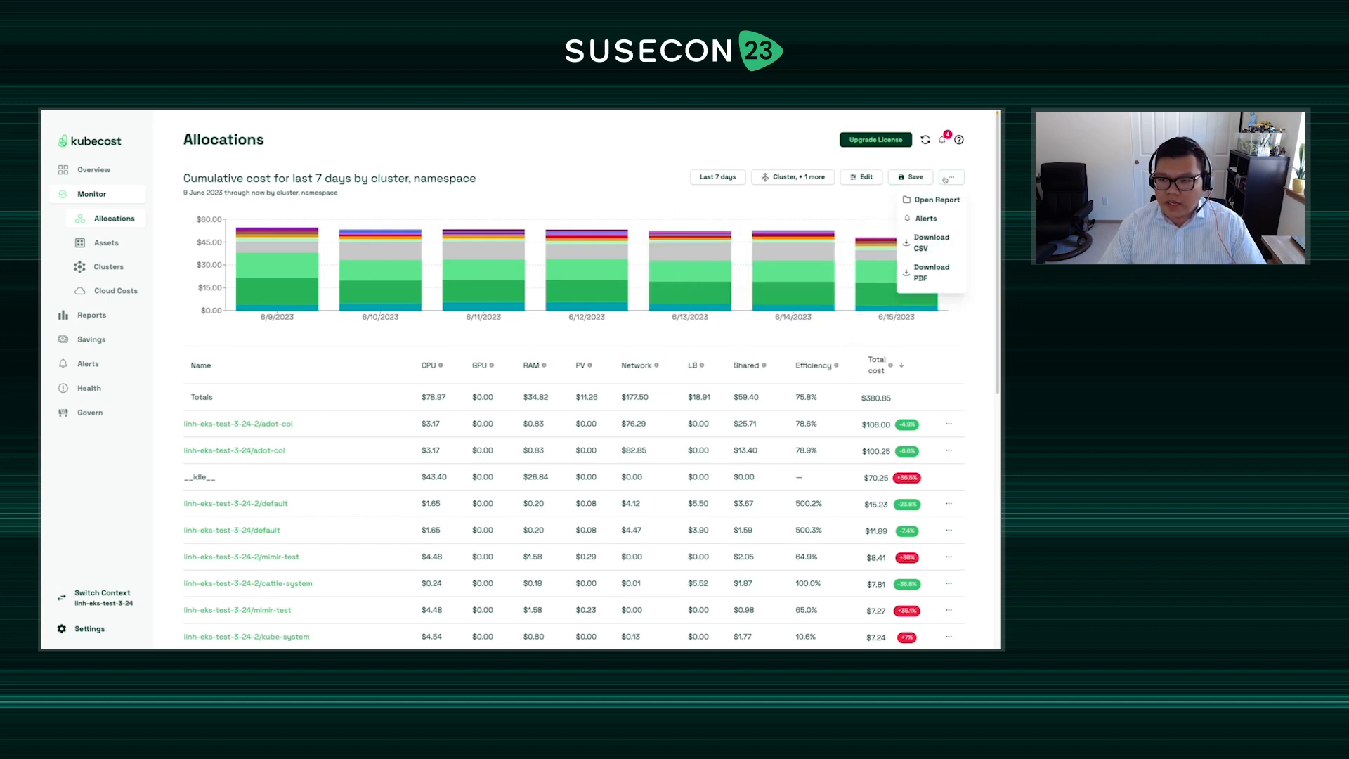
left_click(934, 278)
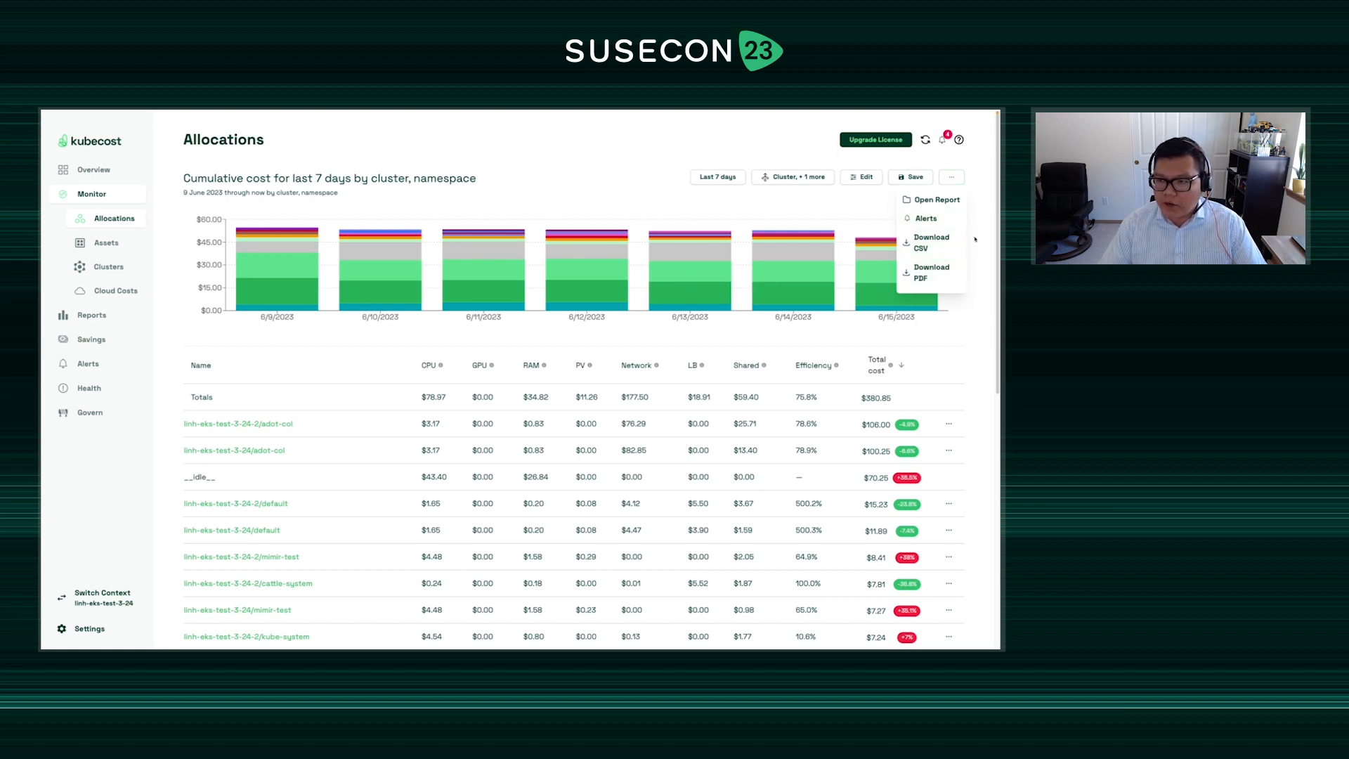
left_click(914, 178)
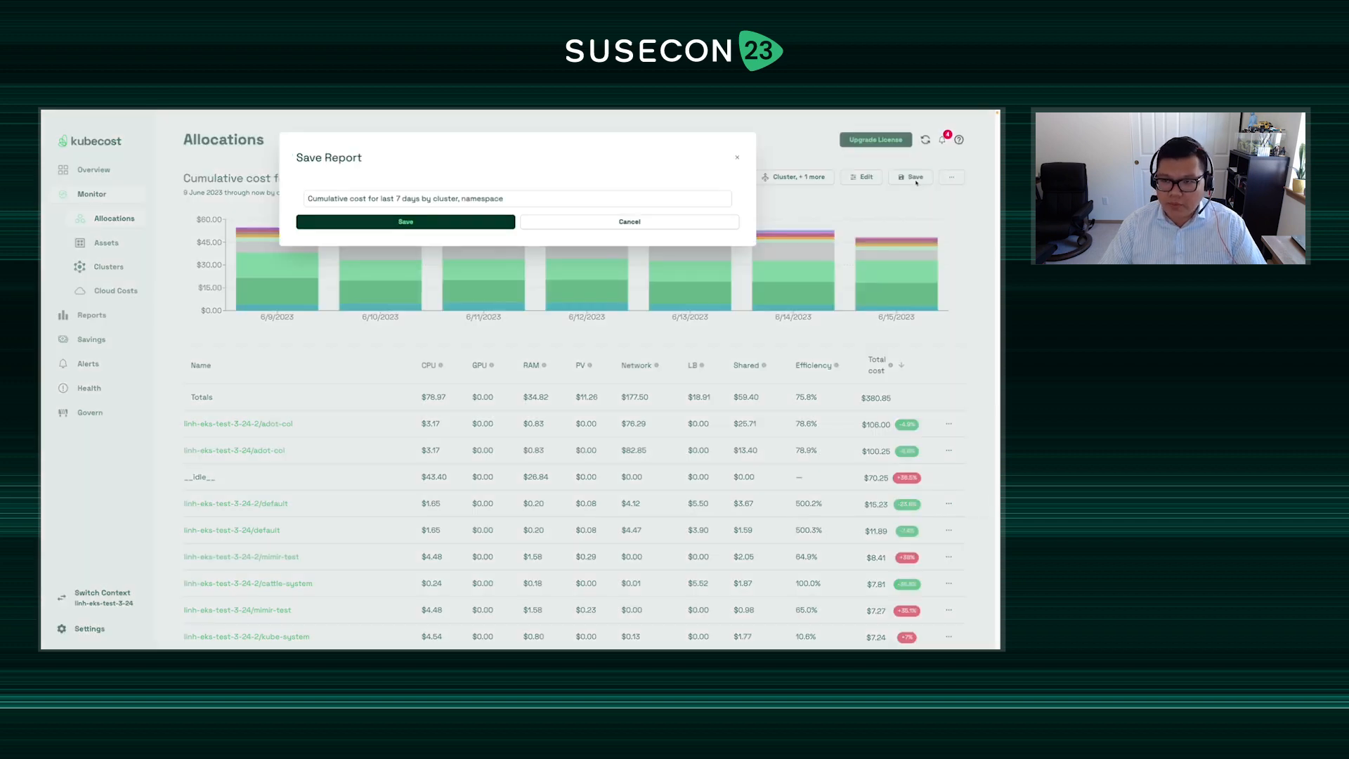
left_click(621, 222)
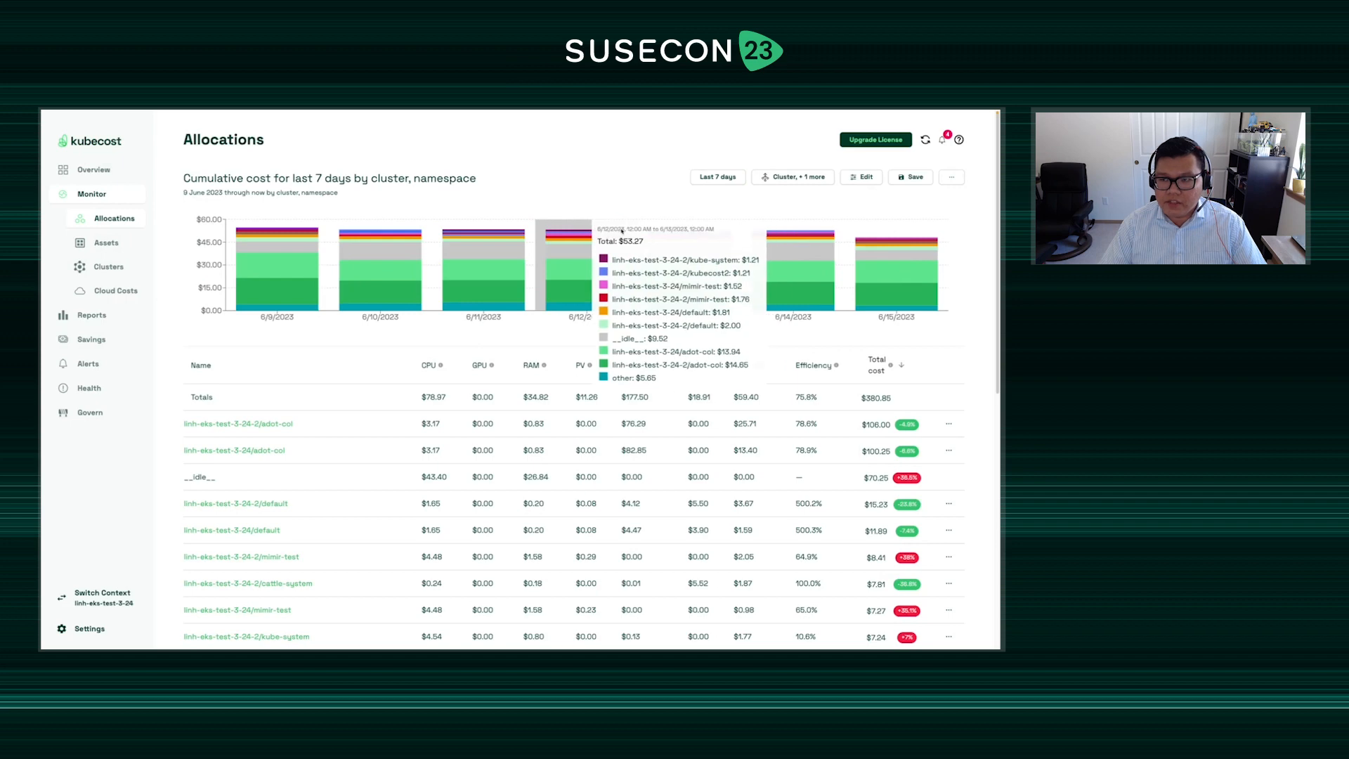
- Drill the namespace allocations down through adot-col and daemonset:adot-collector to pod adot-collector-khv9l, and inspect its first container's resource breakdown
left_click(114, 216)
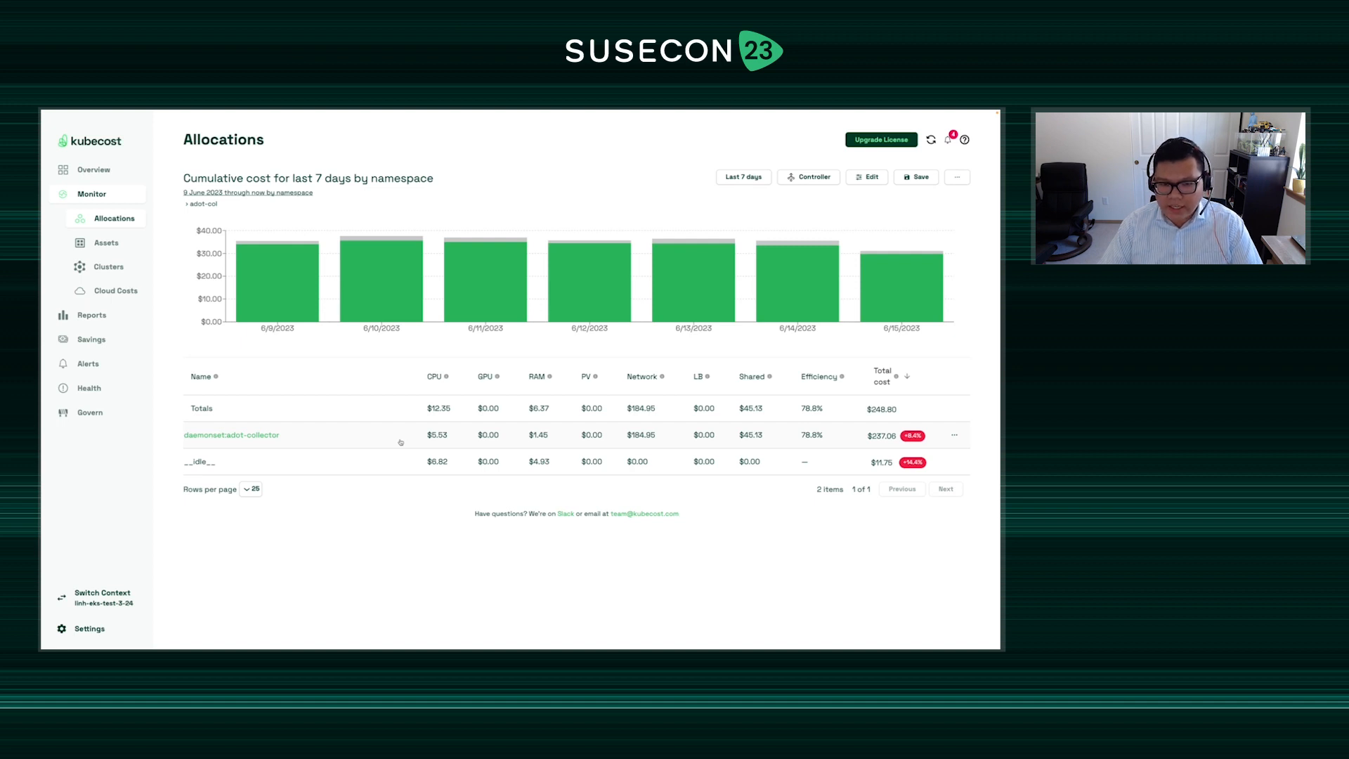
left_click(398, 441)
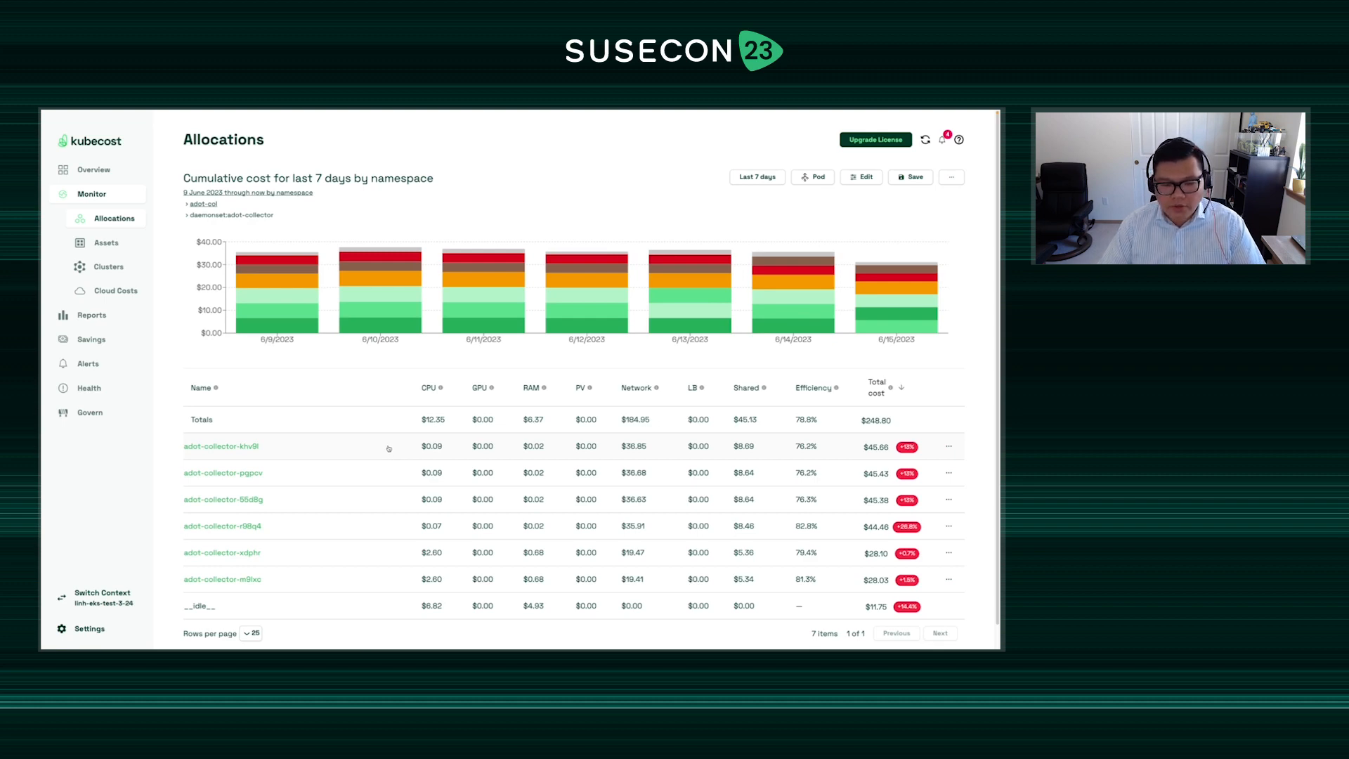
left_click(388, 448)
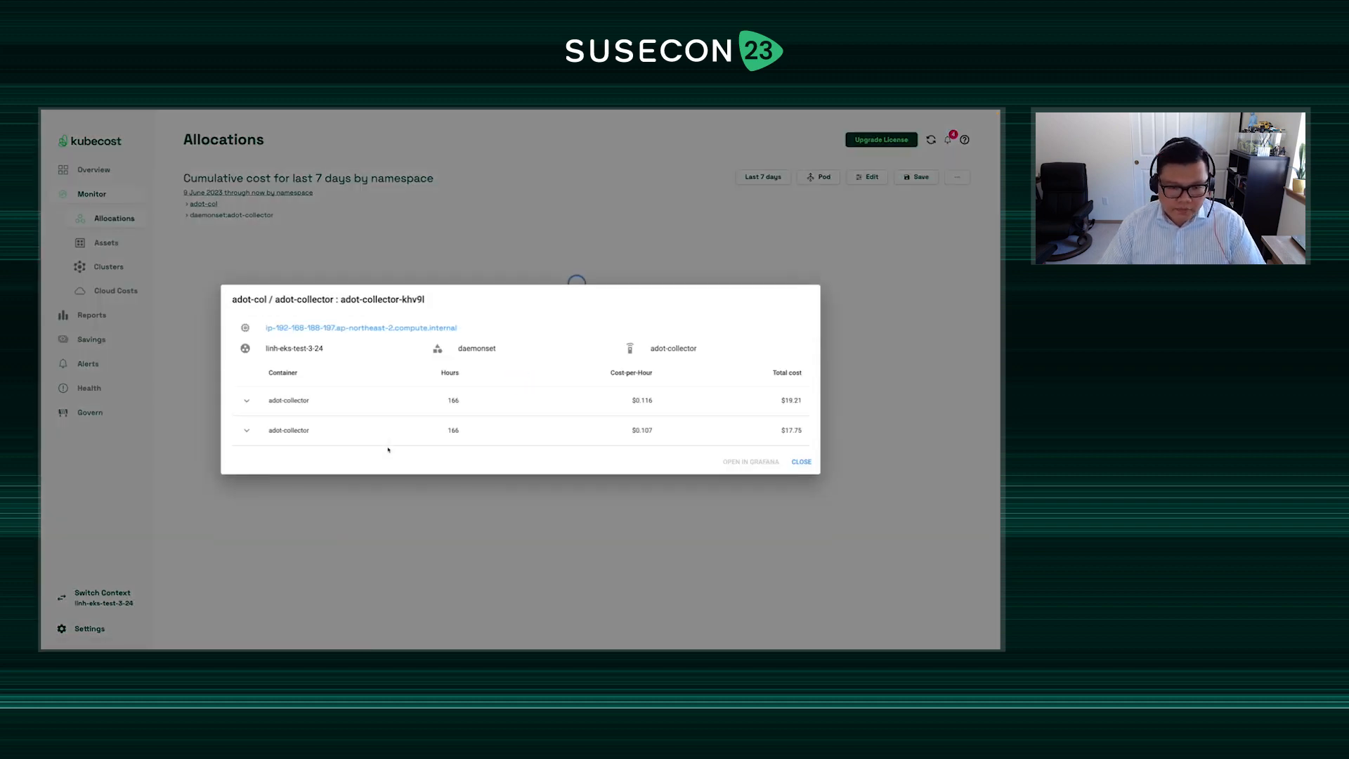
left_click(248, 401)
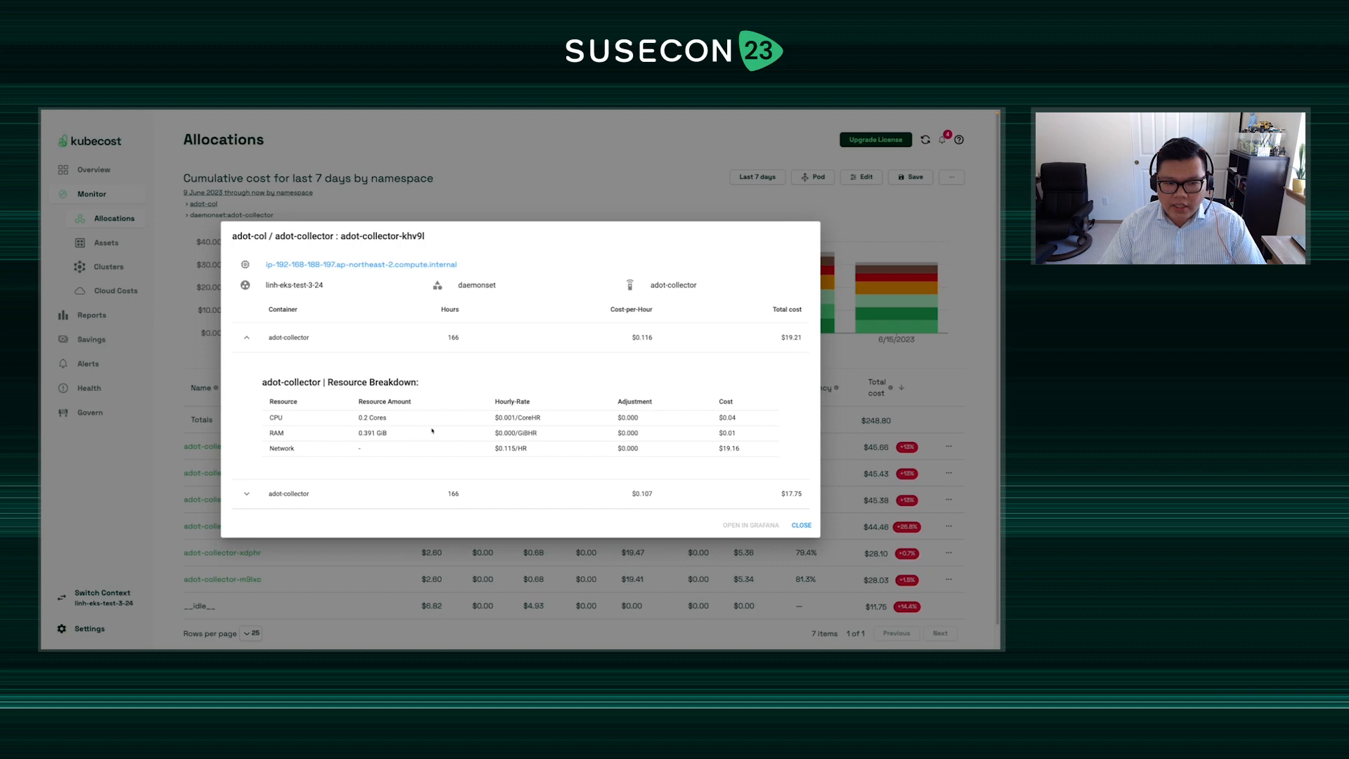
left_click(801, 527)
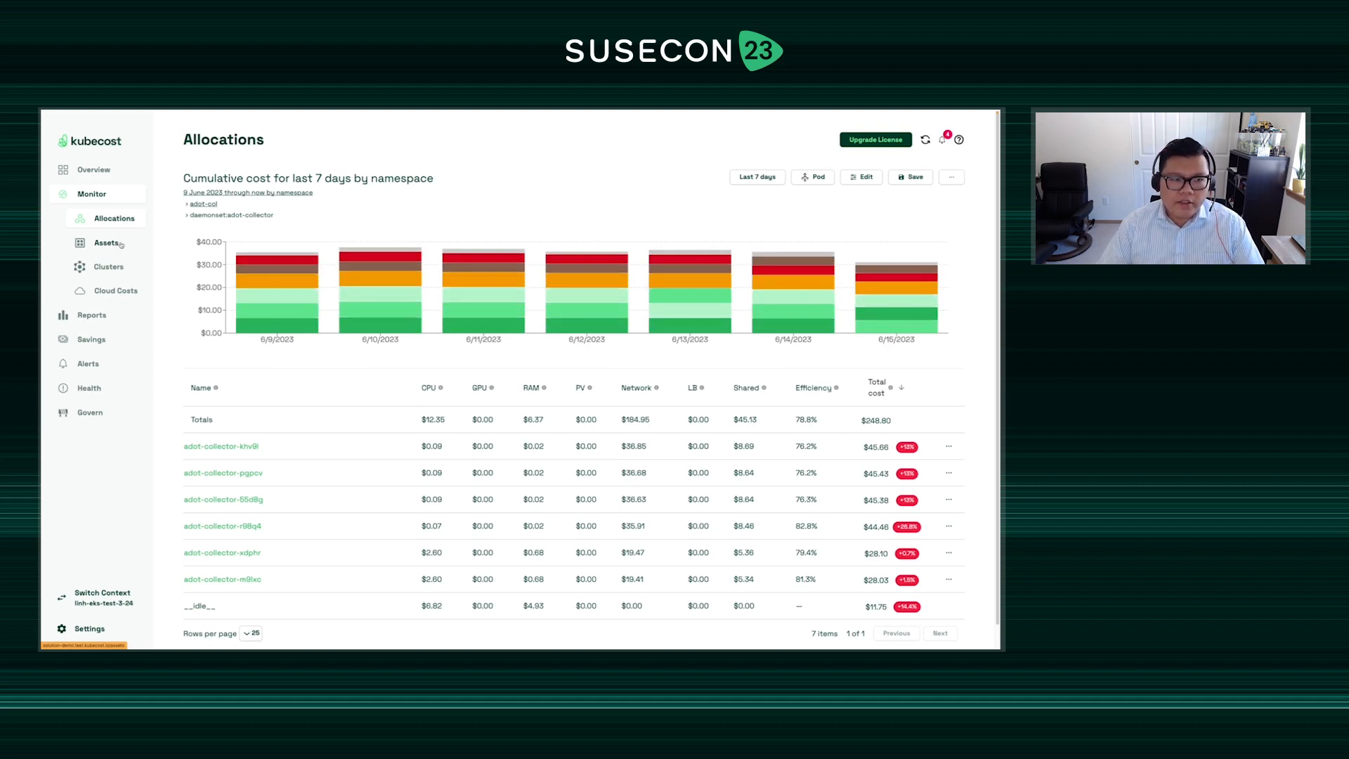
- Review the asset costs by type for the last 7 days and examine the individual assets of the Node type
left_click(119, 243)
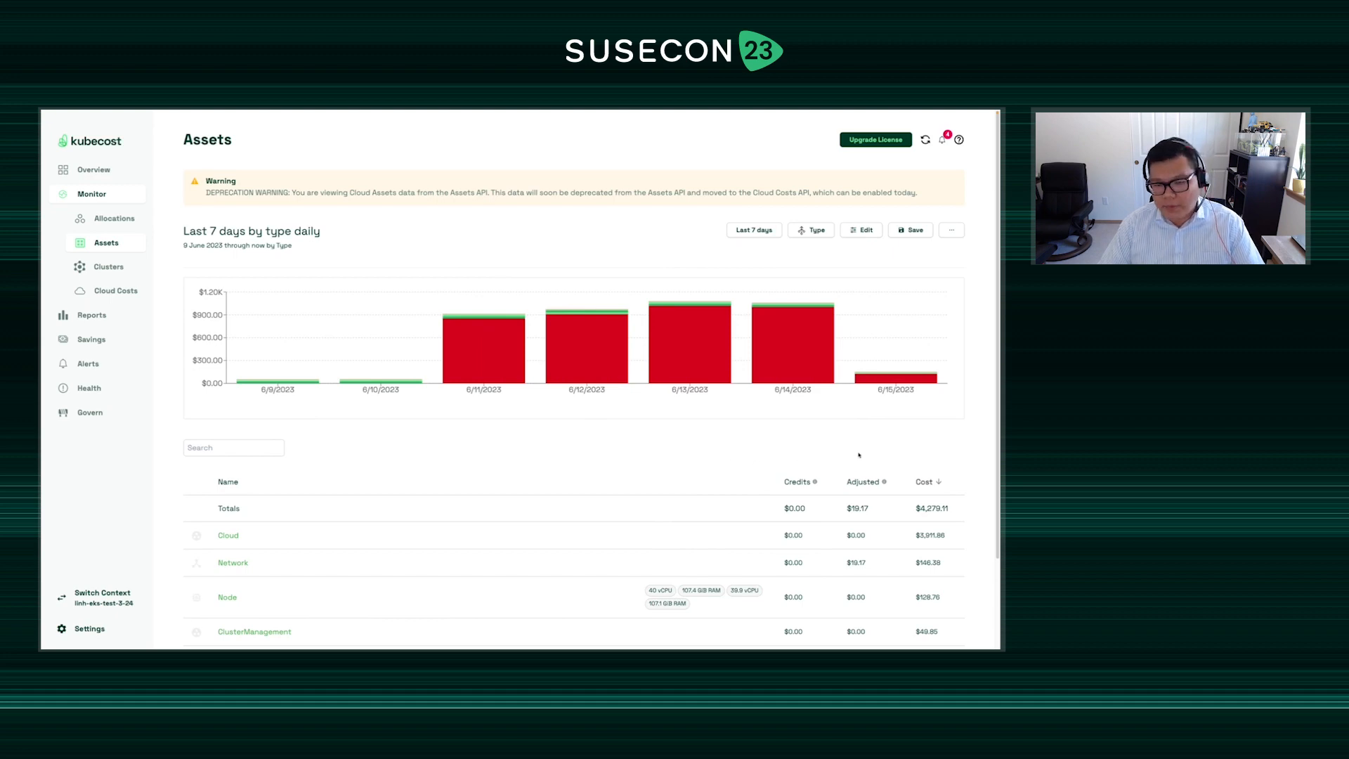
scroll(590, 372, "down", 2)
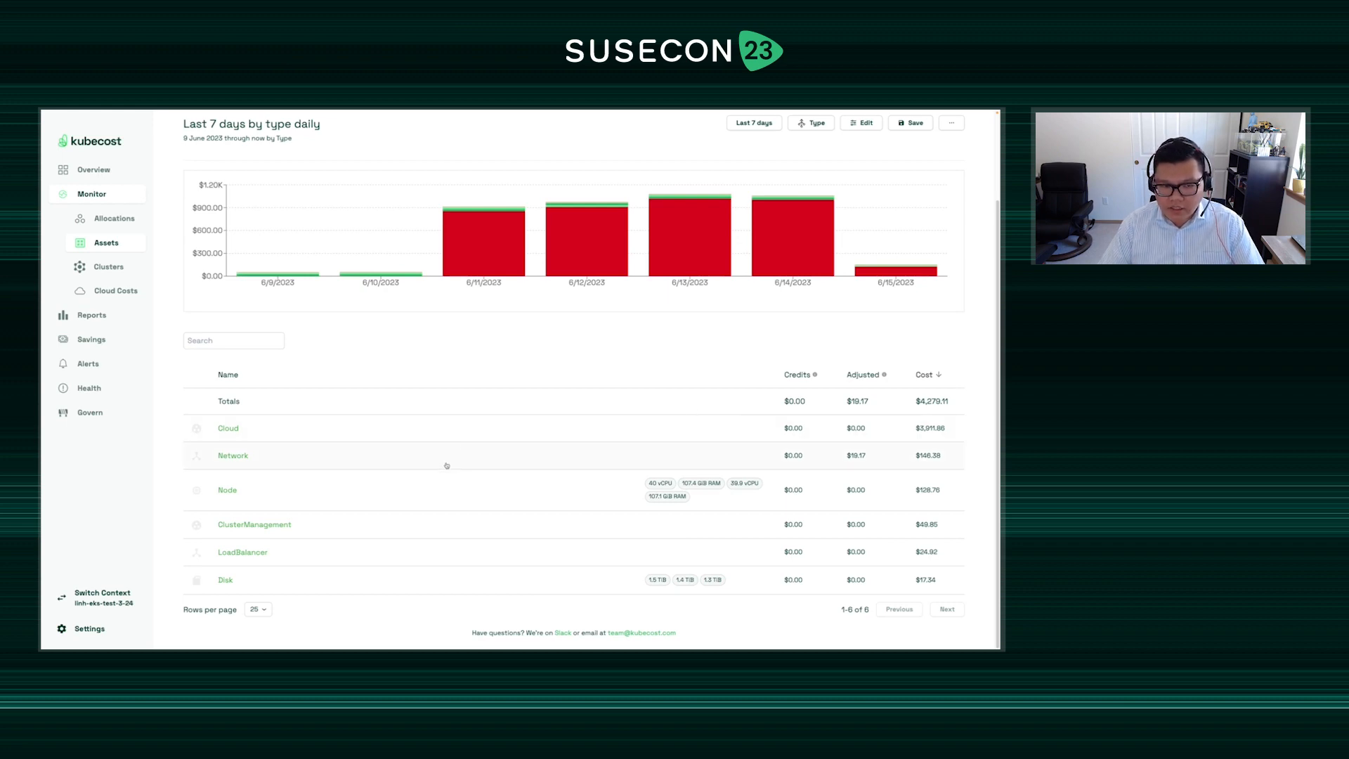
left_click(472, 496)
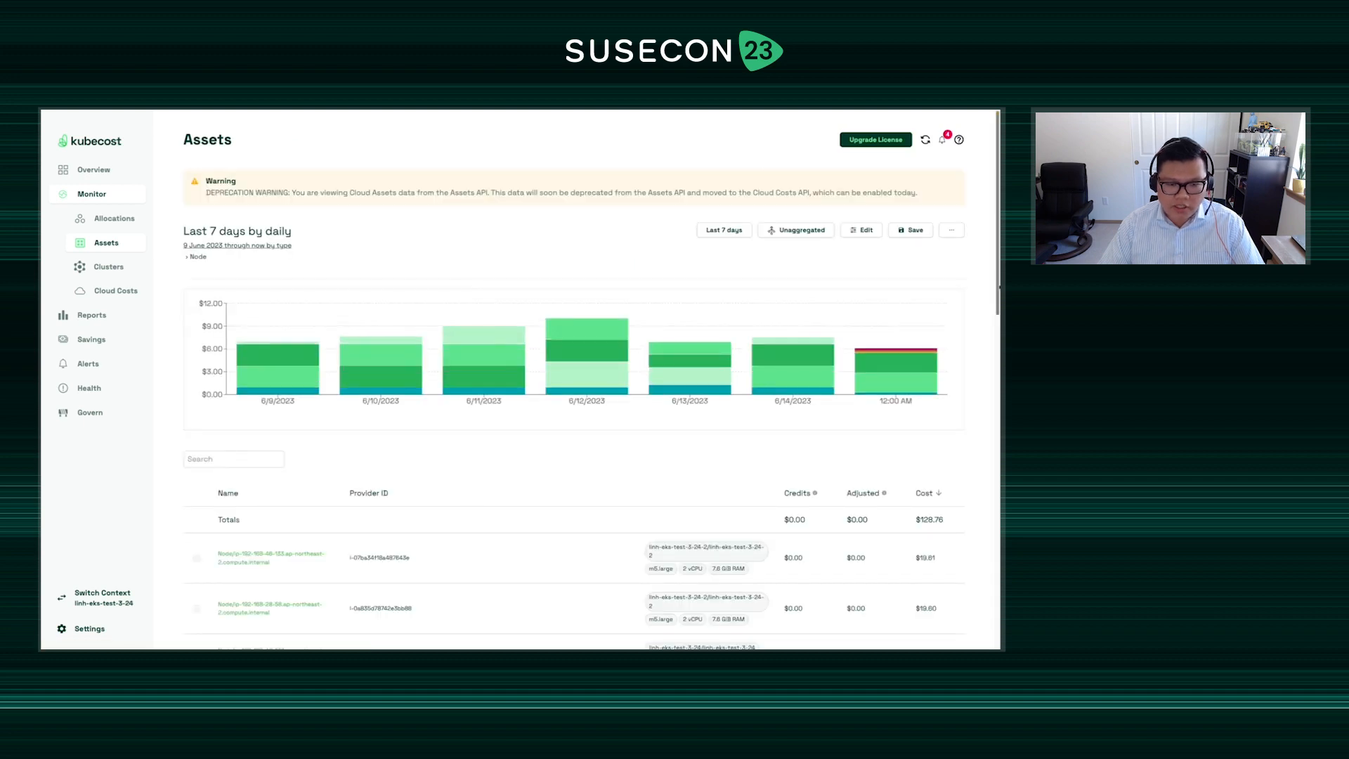
scroll(996, 281, "down", 3)
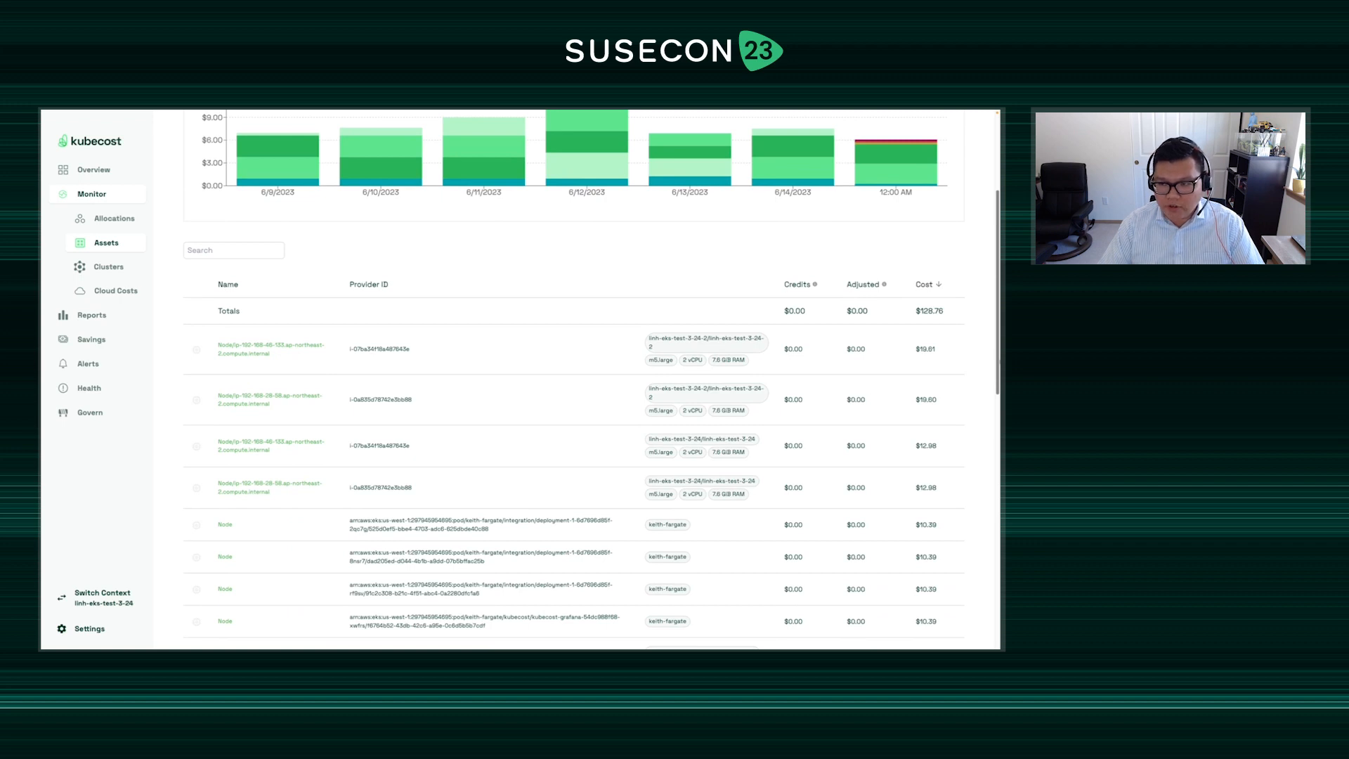
scroll(998, 362, "up", 1)
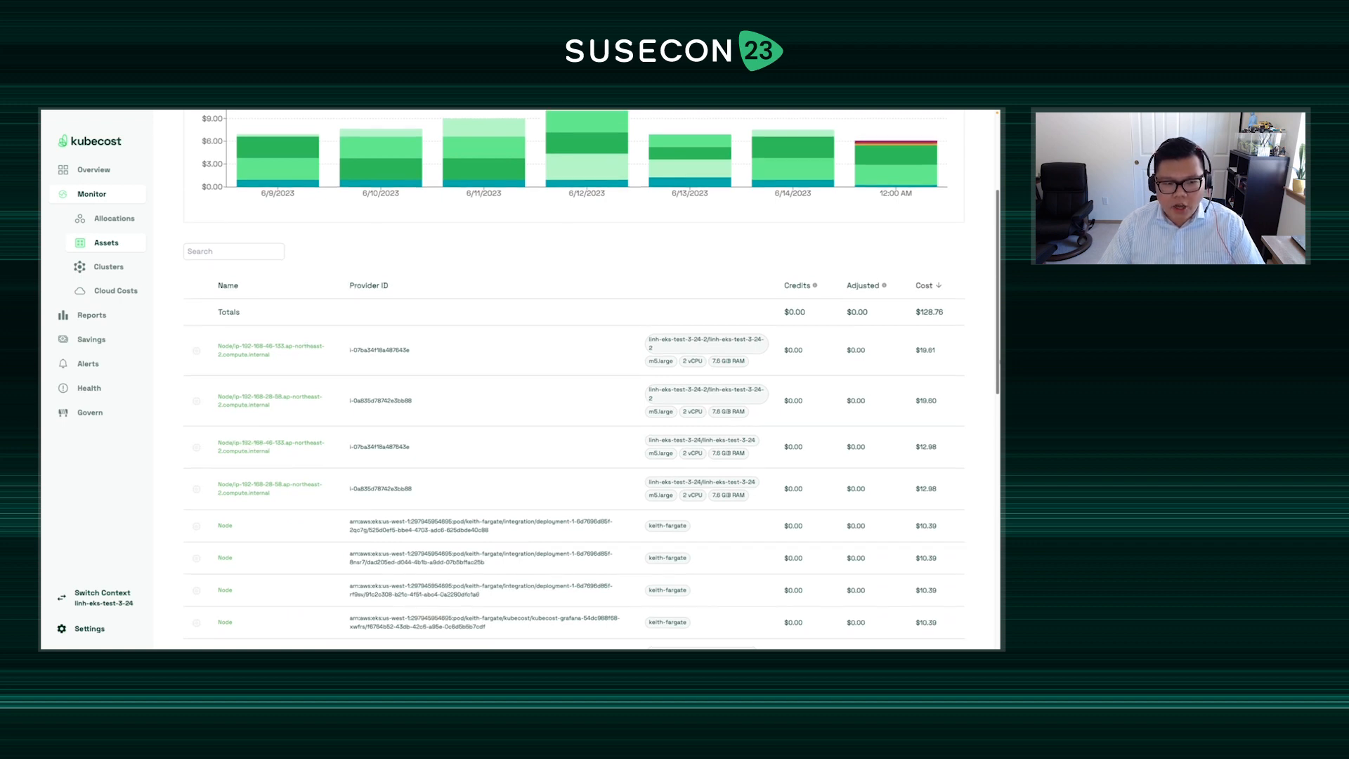
scroll(332, 294, "up", 1)
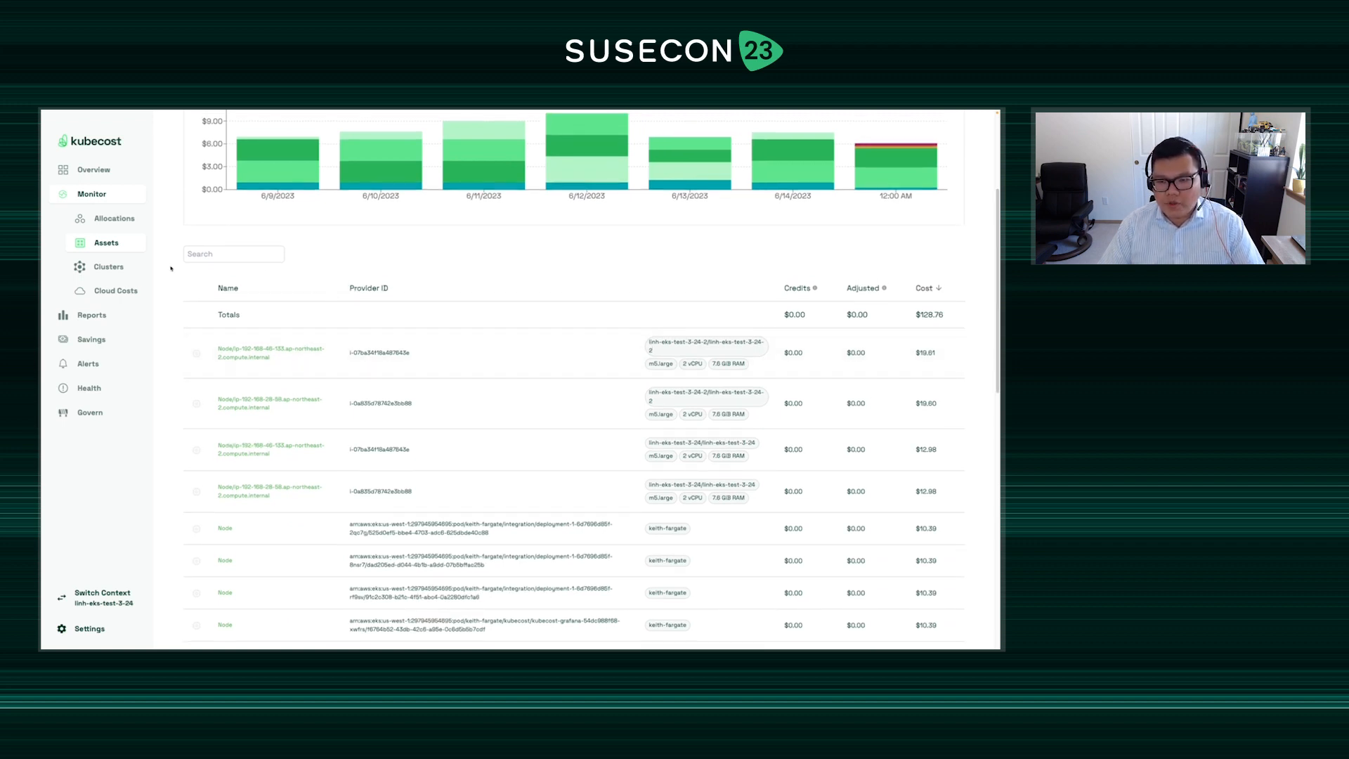
- Examine the cloud costs by service for the last 7 days and the individual cost items within AmazonEC2
left_click(116, 291)
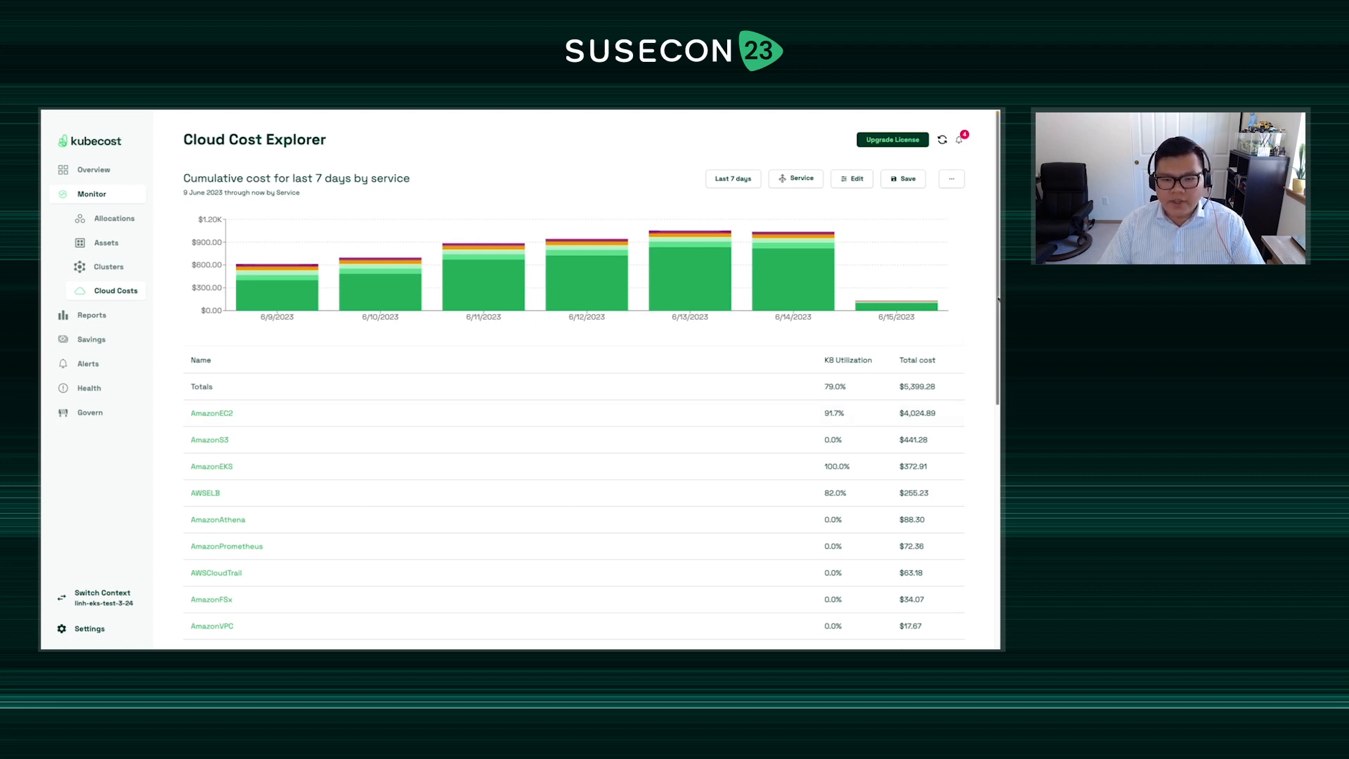
scroll(998, 299, "down", 3)
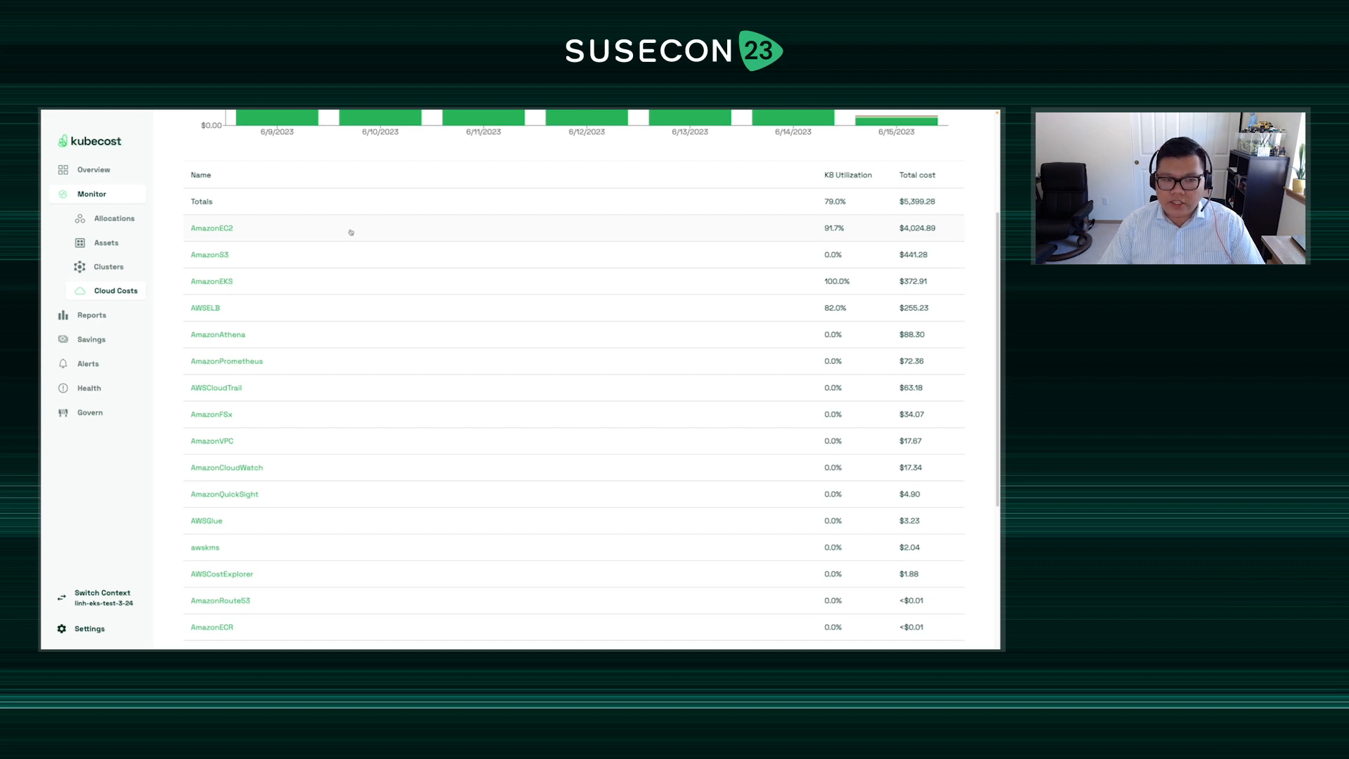
left_click(350, 232)
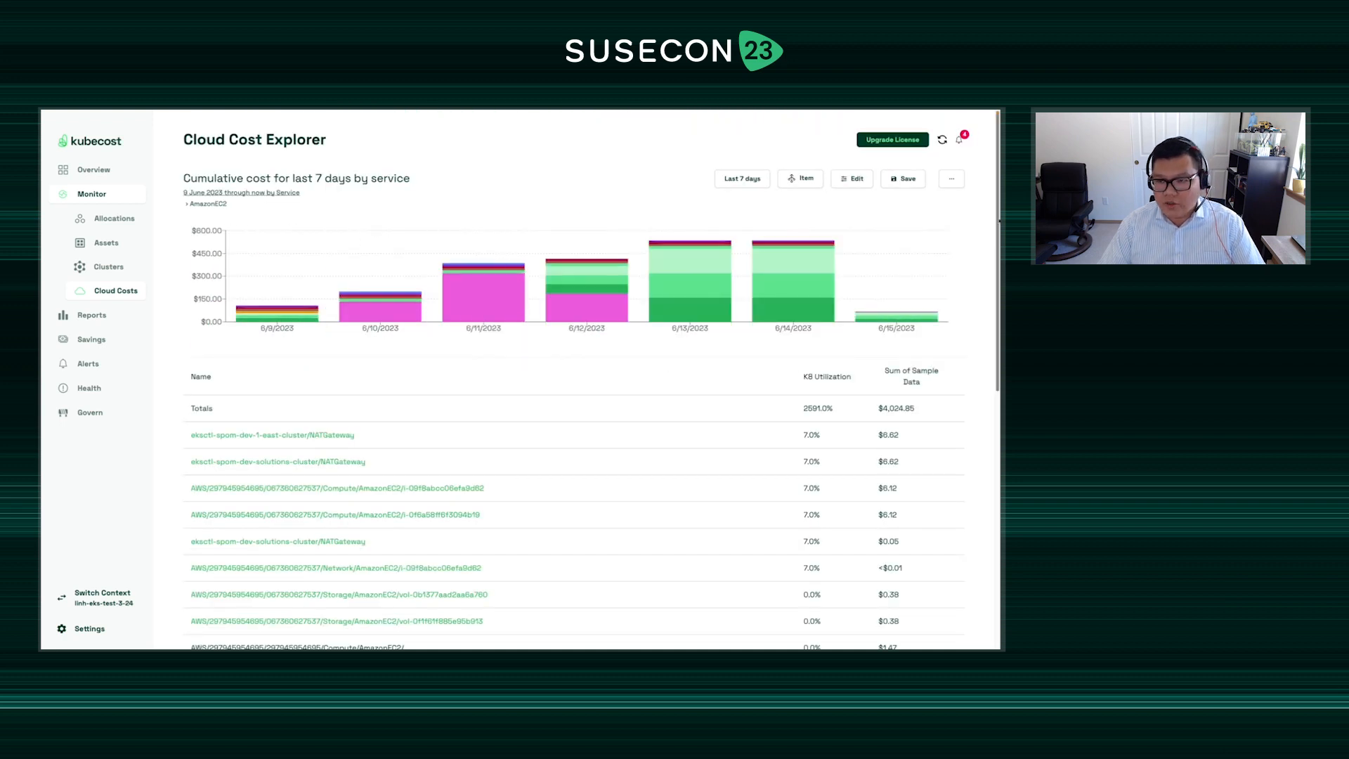
scroll(520, 380, "down", 3)
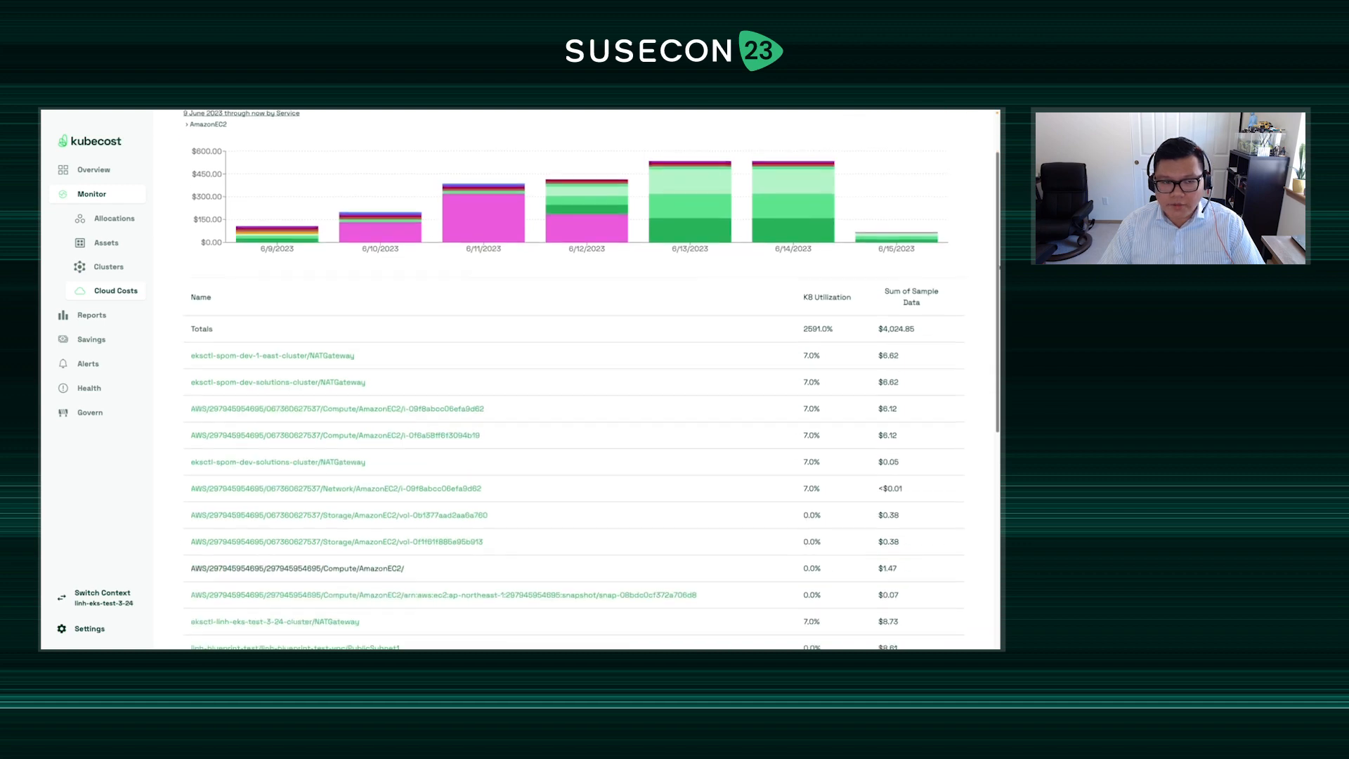
scroll(519, 380, "up", 1)
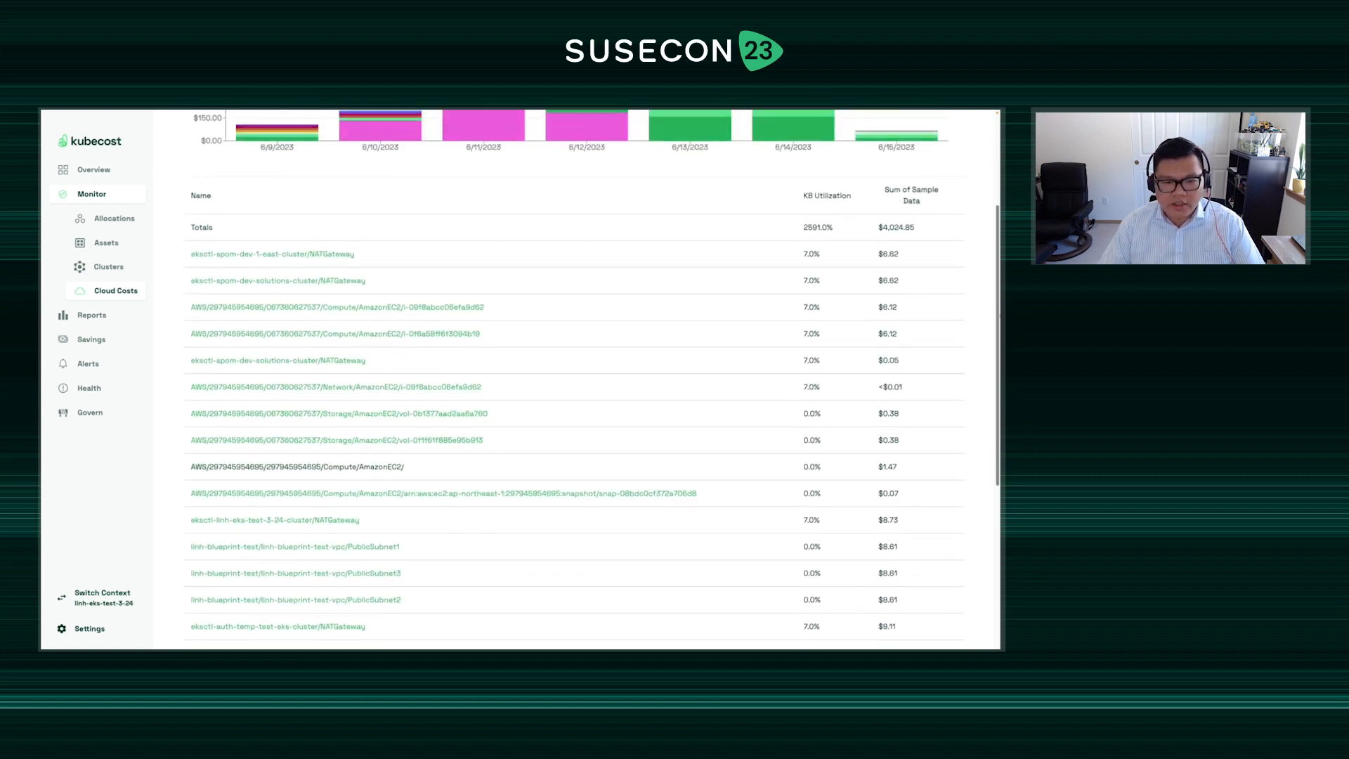
scroll(520, 379, "down", 1)
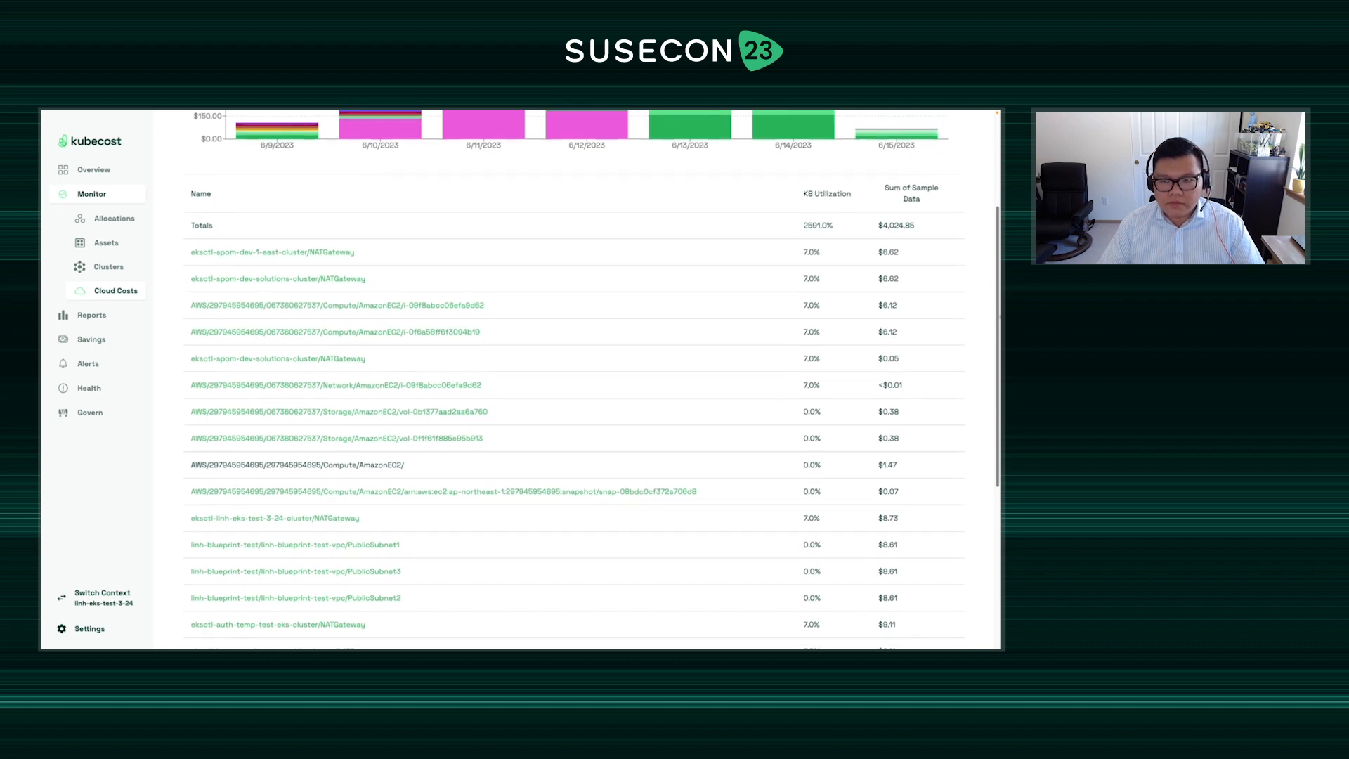
scroll(520, 379, "down", 1)
scroll(989, 215, "up", 3)
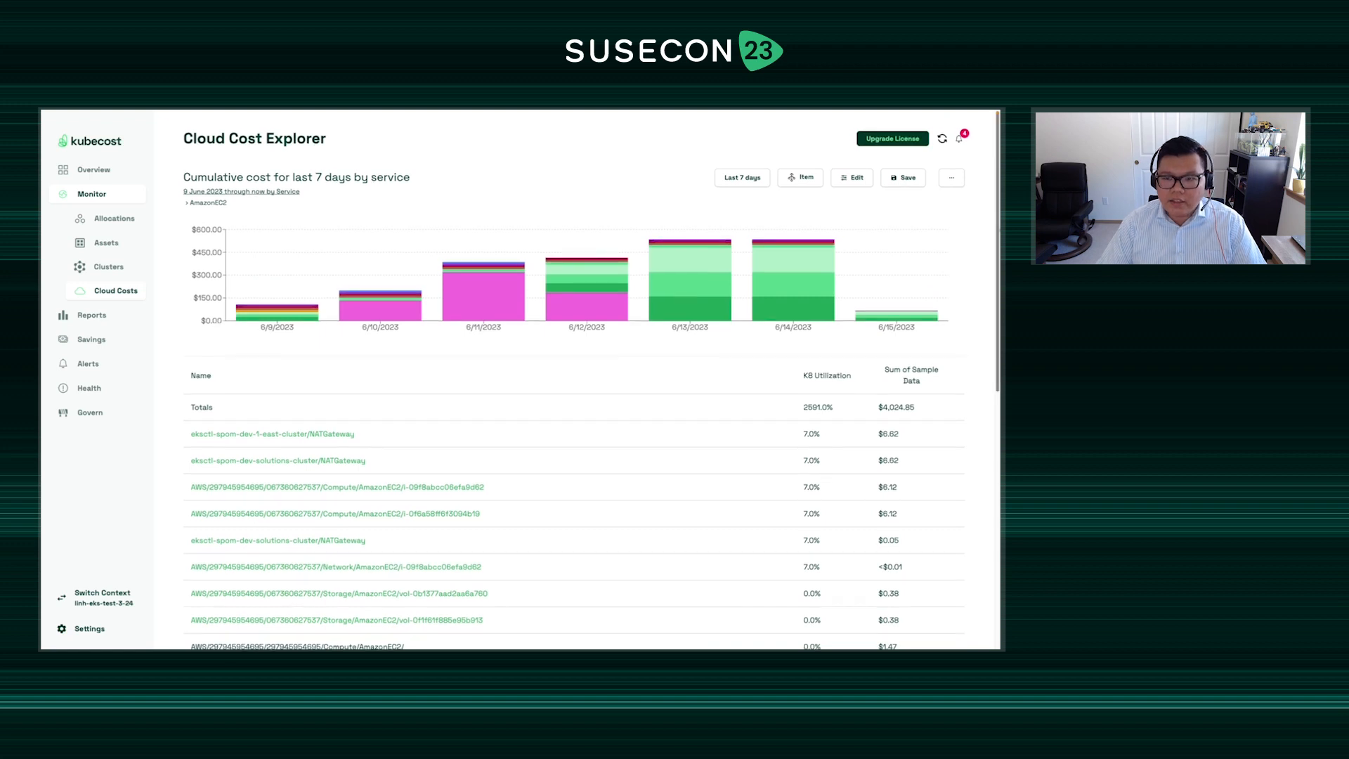
scroll(990, 232, "down", 1)
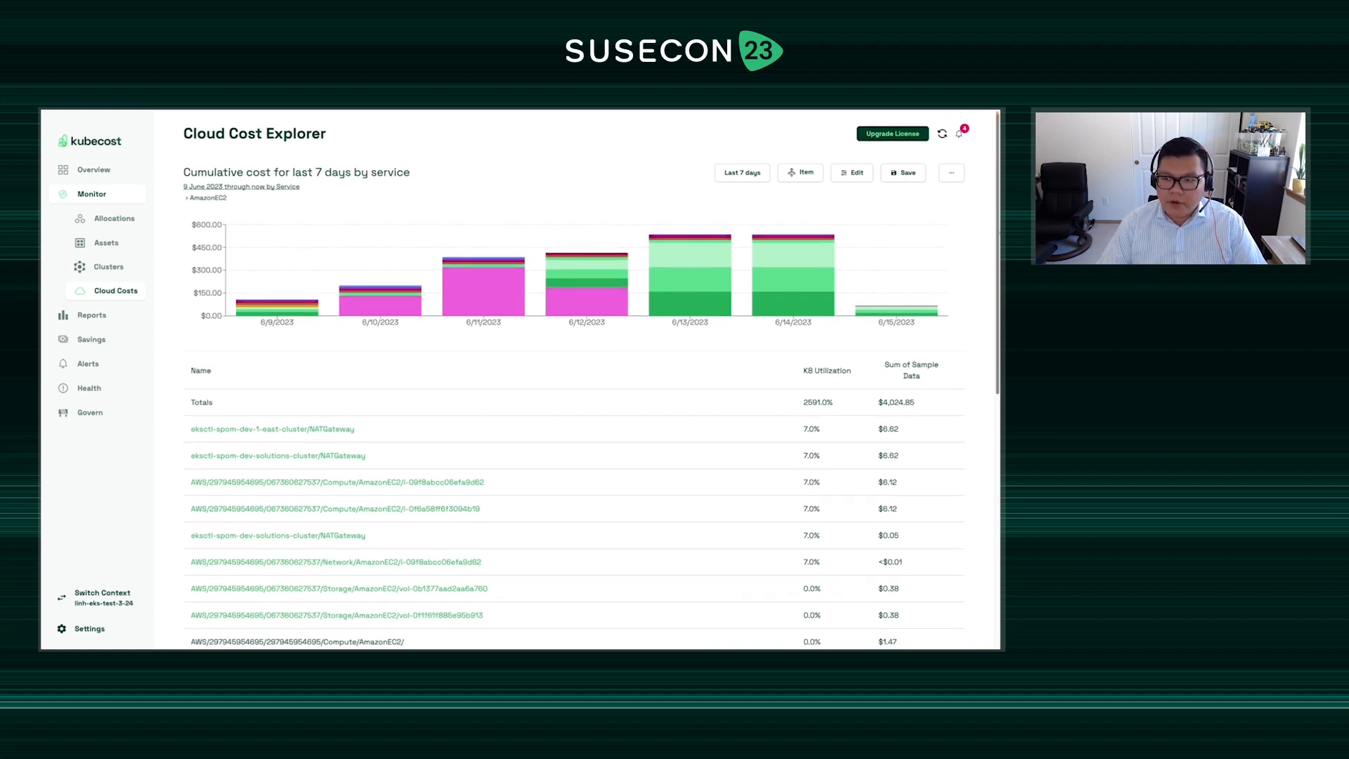